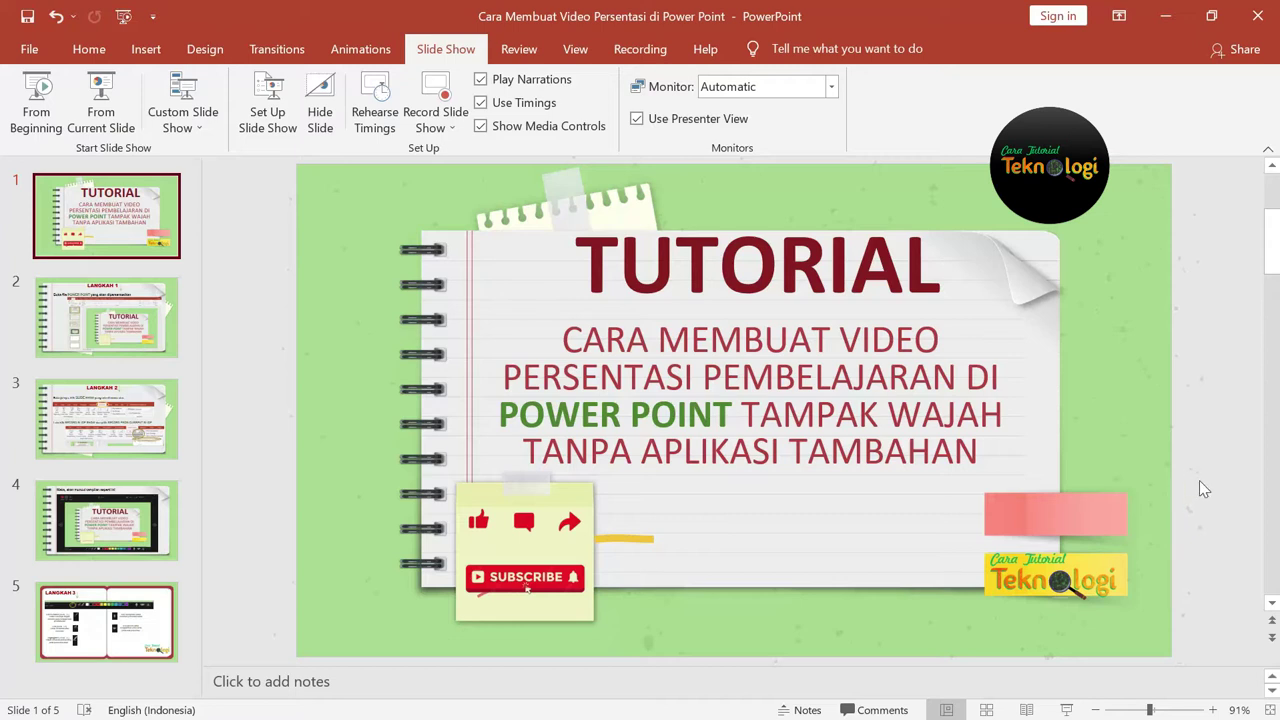
Show the Record Slide Show choices (from current slide or from beginning) on the Slide Show tab.
click(95, 48)
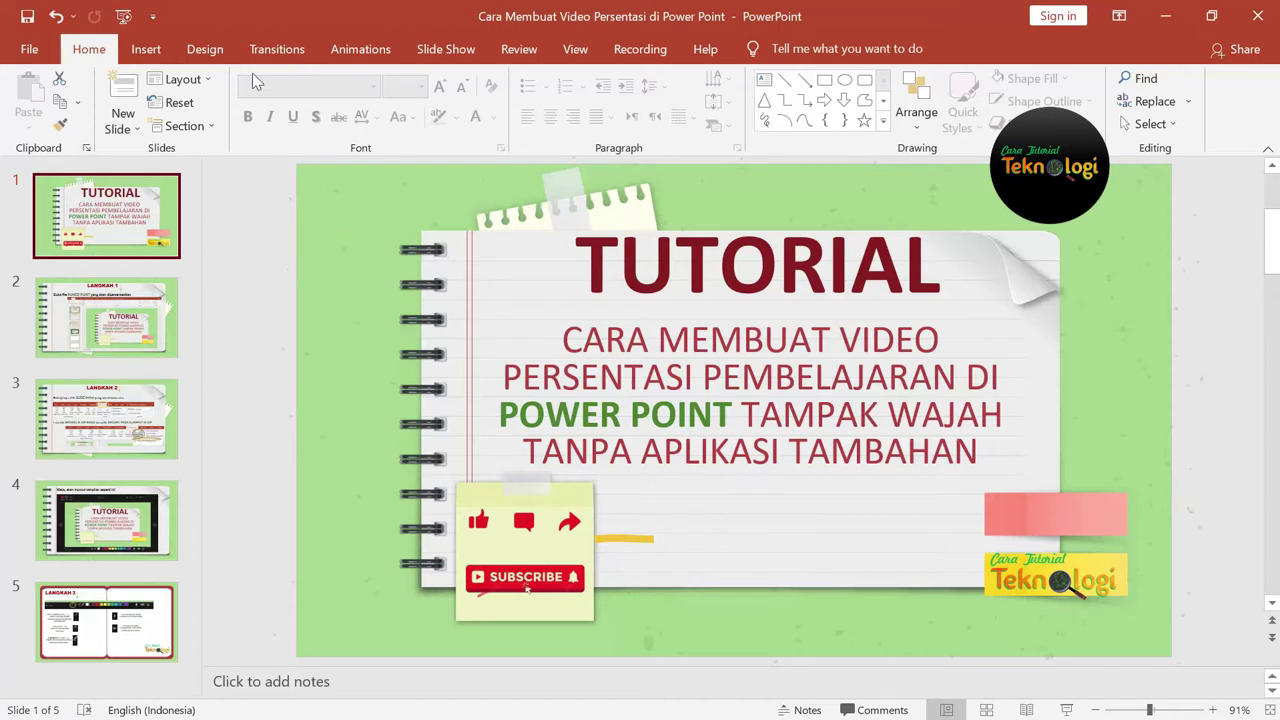
click(463, 58)
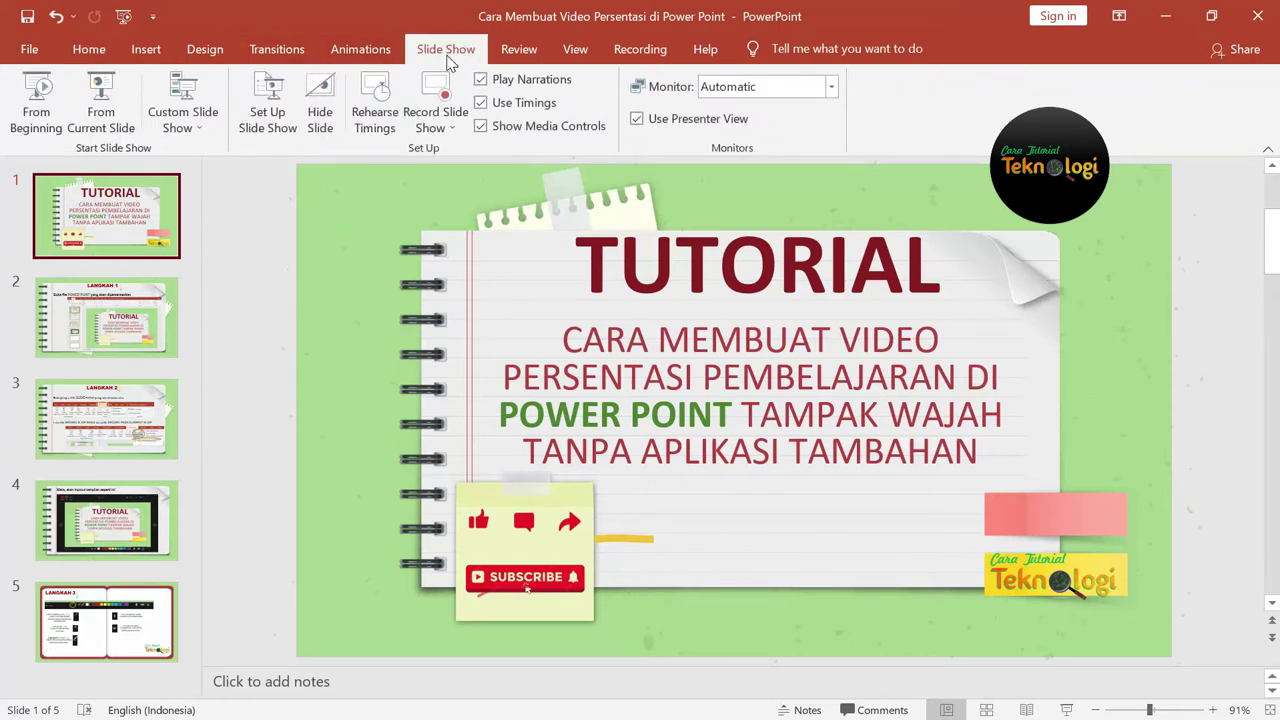
click(447, 130)
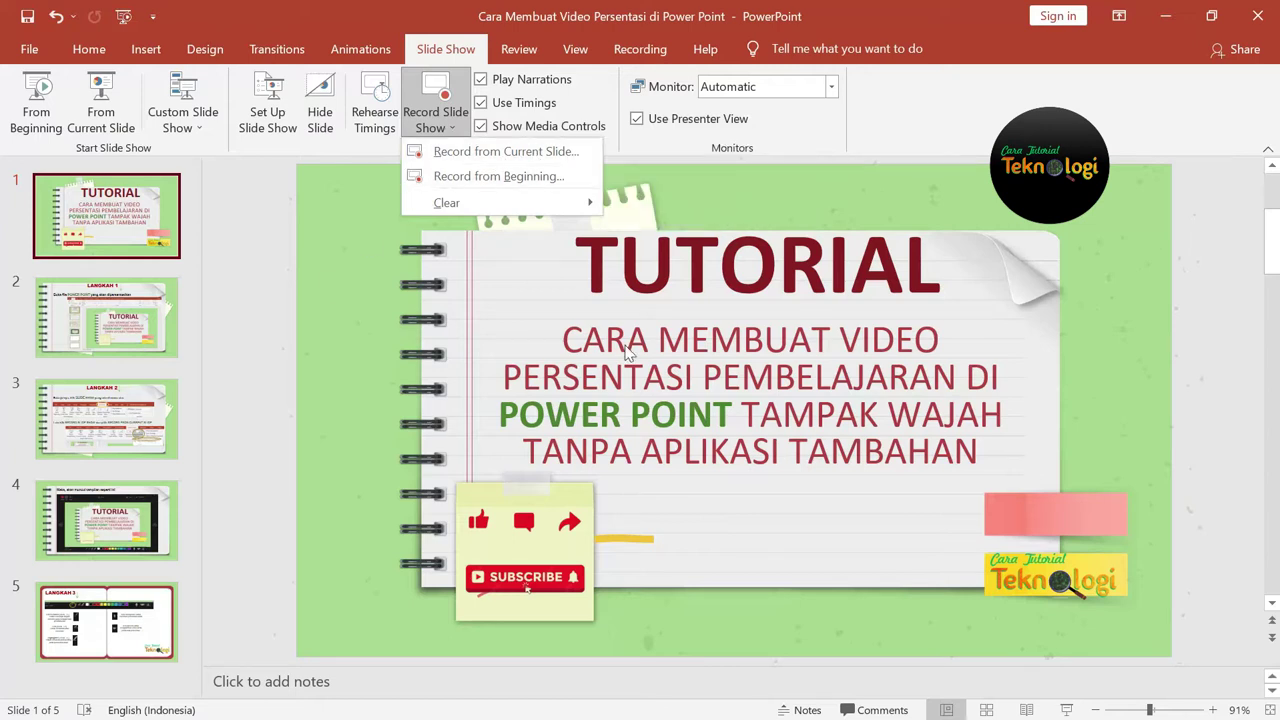
Start Record from Beginning with the webcam turned on and the Laser Pointer selected.
click(528, 180)
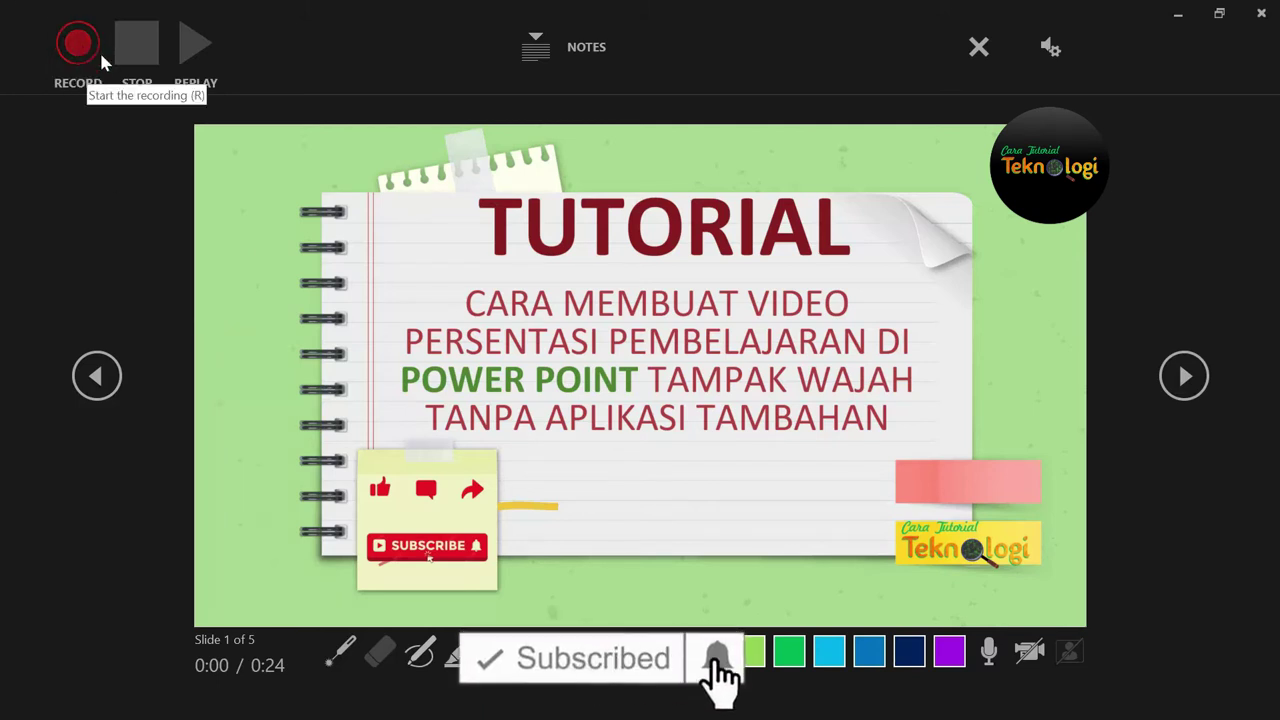
click(1030, 652)
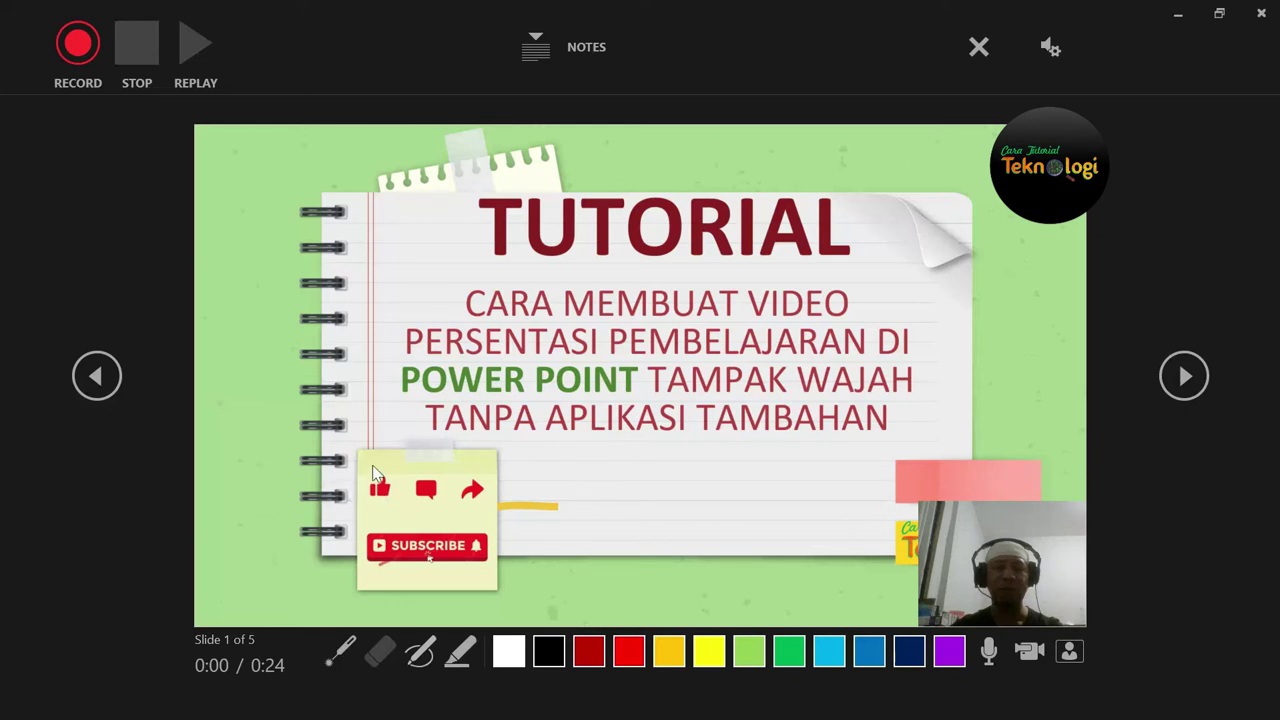
click(338, 655)
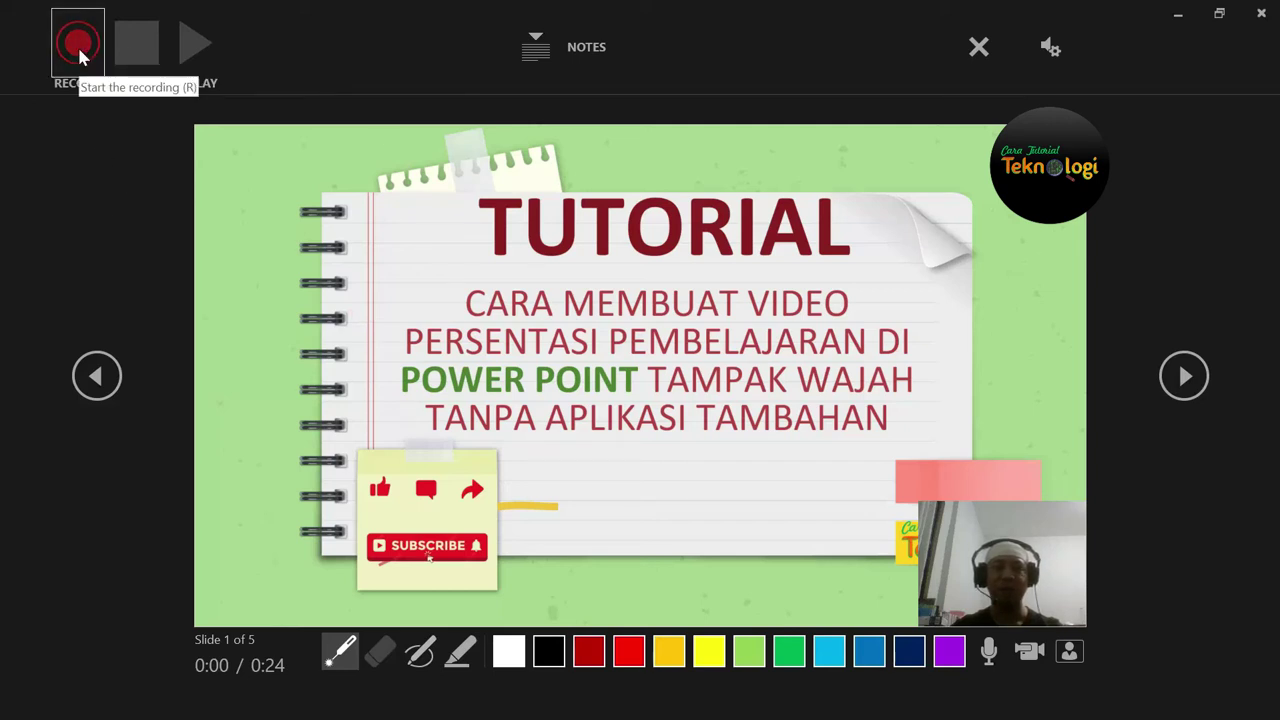
Begin recording, advance to slide 2, and circle 'TUTORIAL' with the red pen.
click(80, 56)
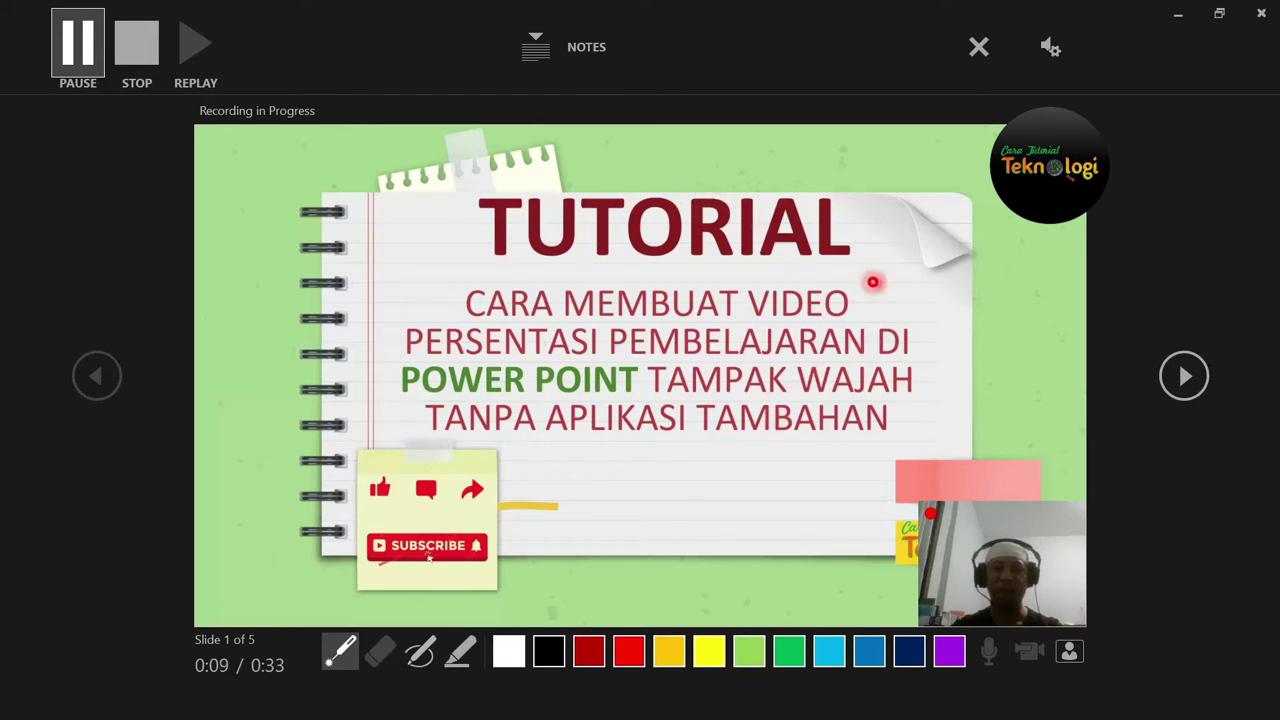
click(1197, 380)
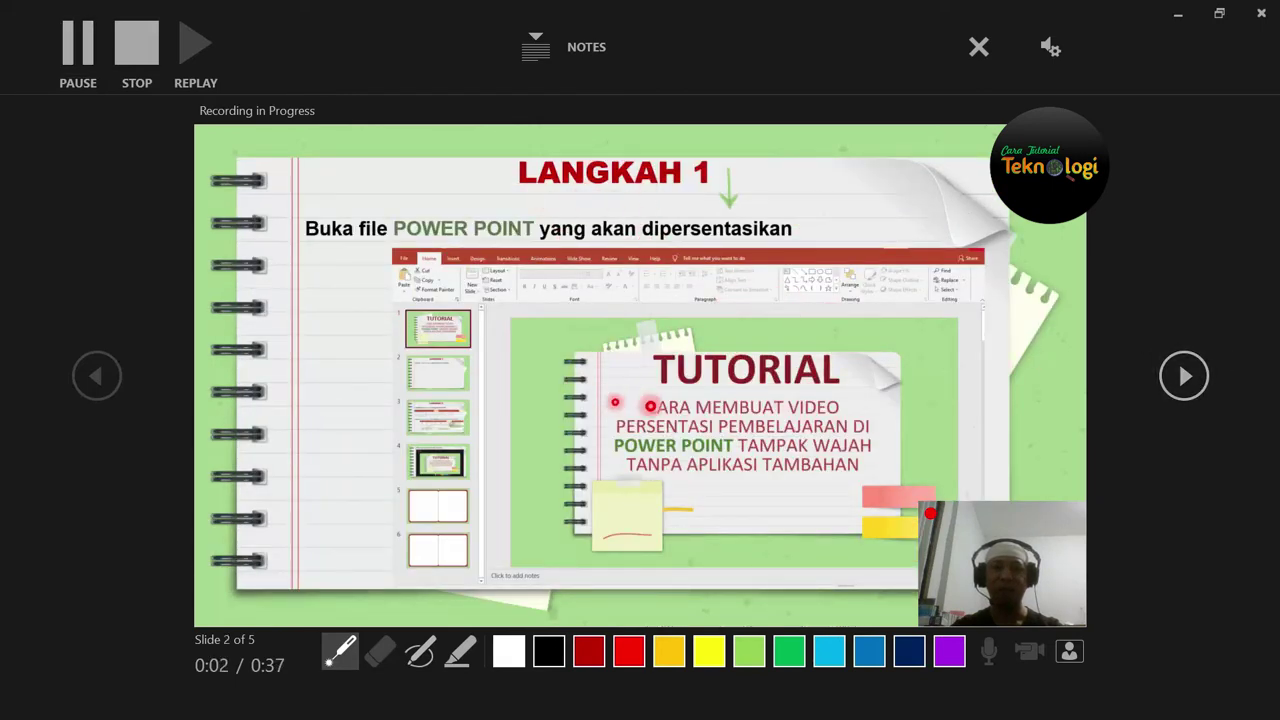
click(417, 658)
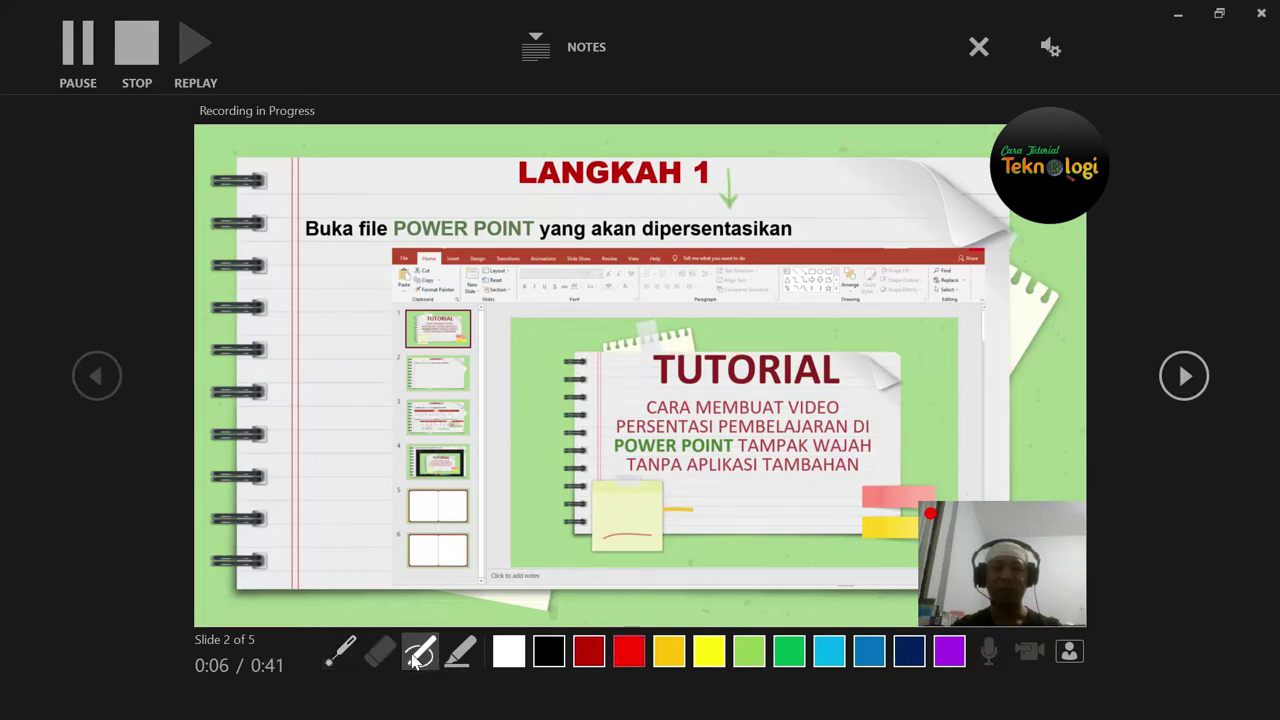
click(590, 652)
drag(799, 332, 805, 327)
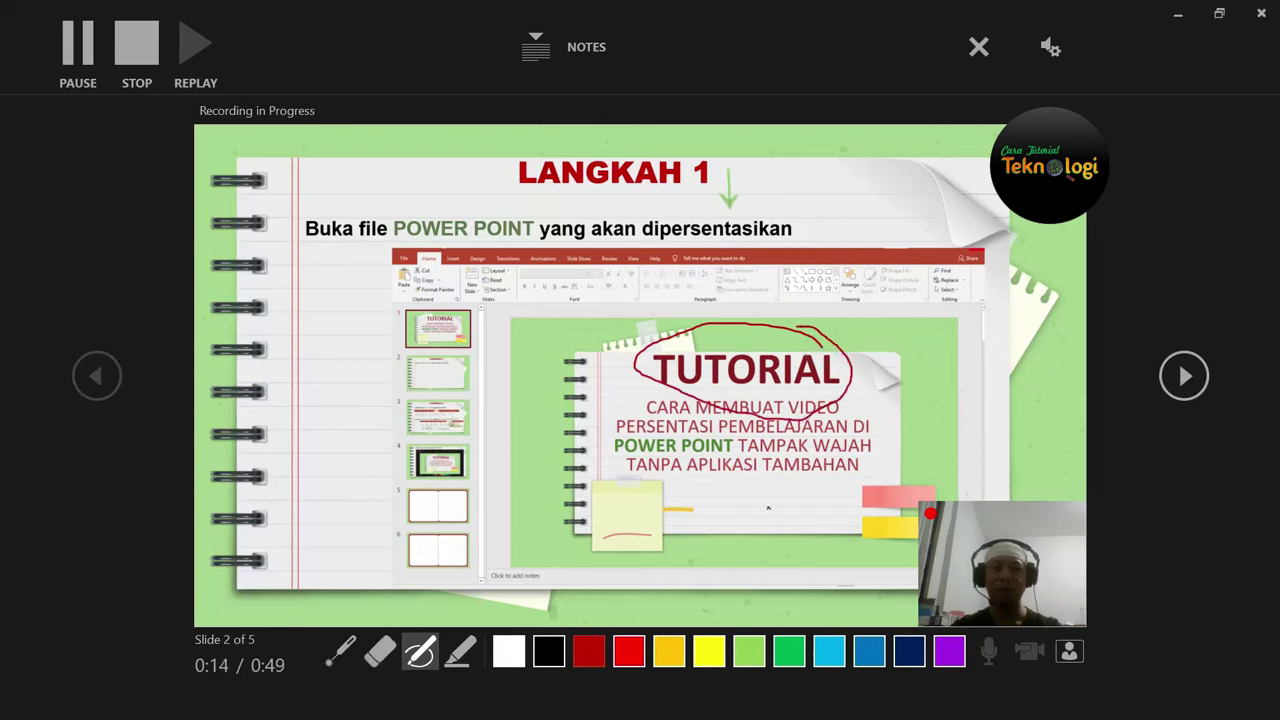
Advance to slide 5 and draw red pen ticks beside Laser Pointer, Pen, Highlighter, microphone and camera.
click(1183, 380)
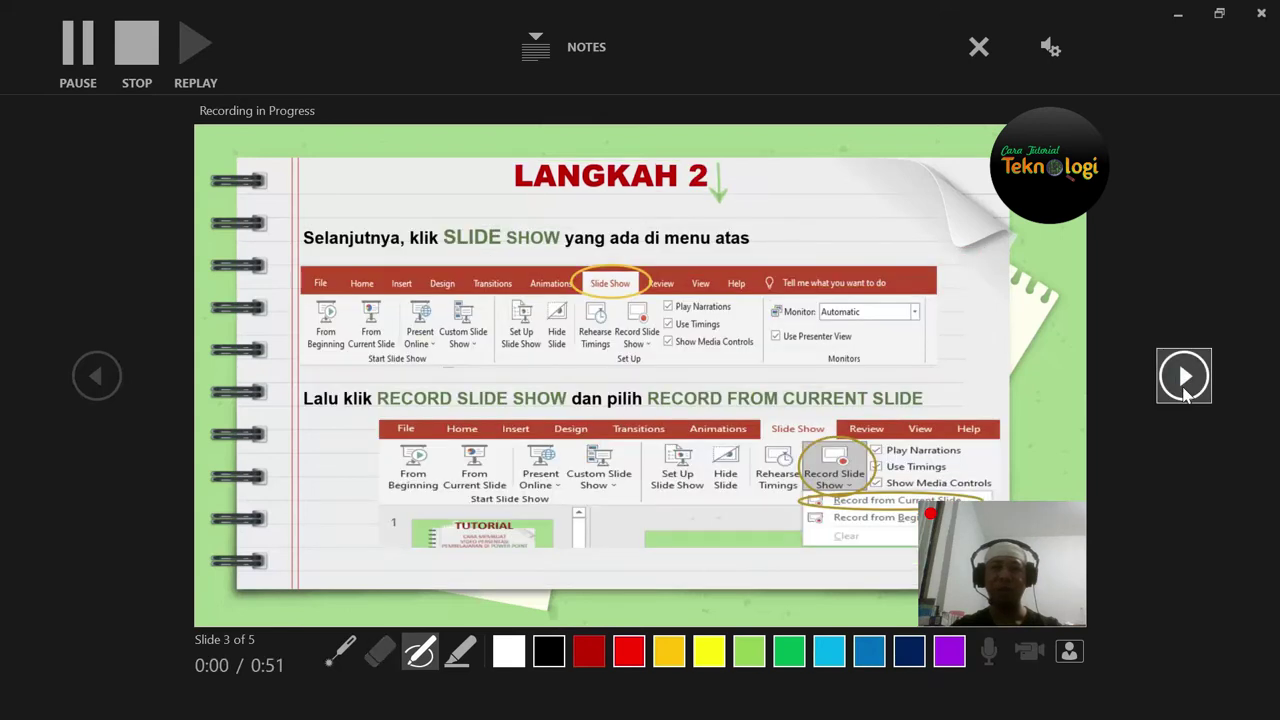
click(1183, 376)
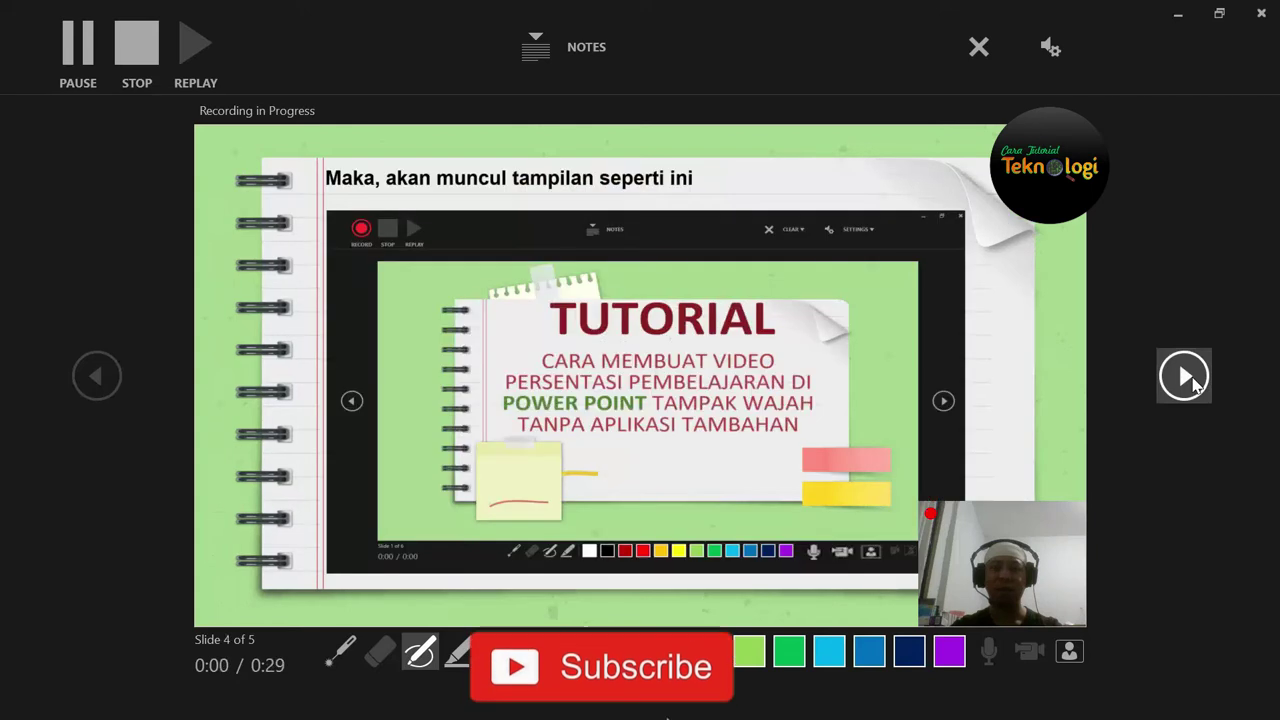
click(1186, 380)
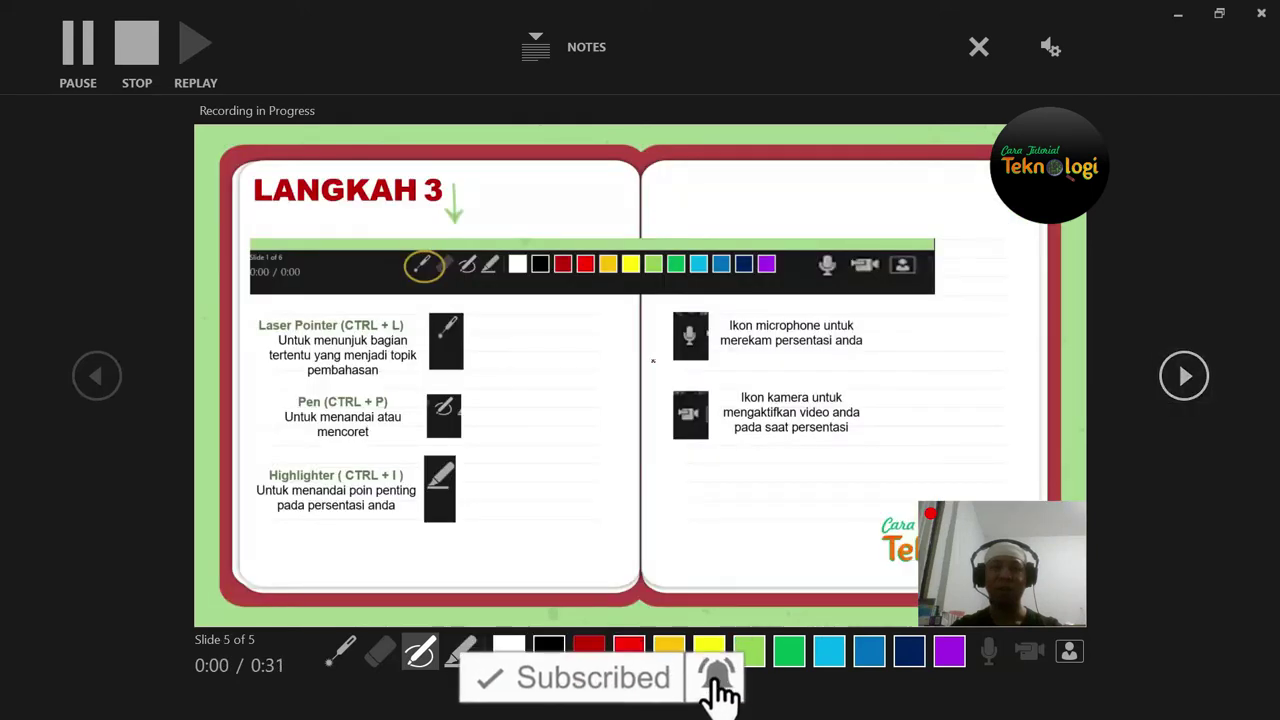
drag(485, 337, 561, 323)
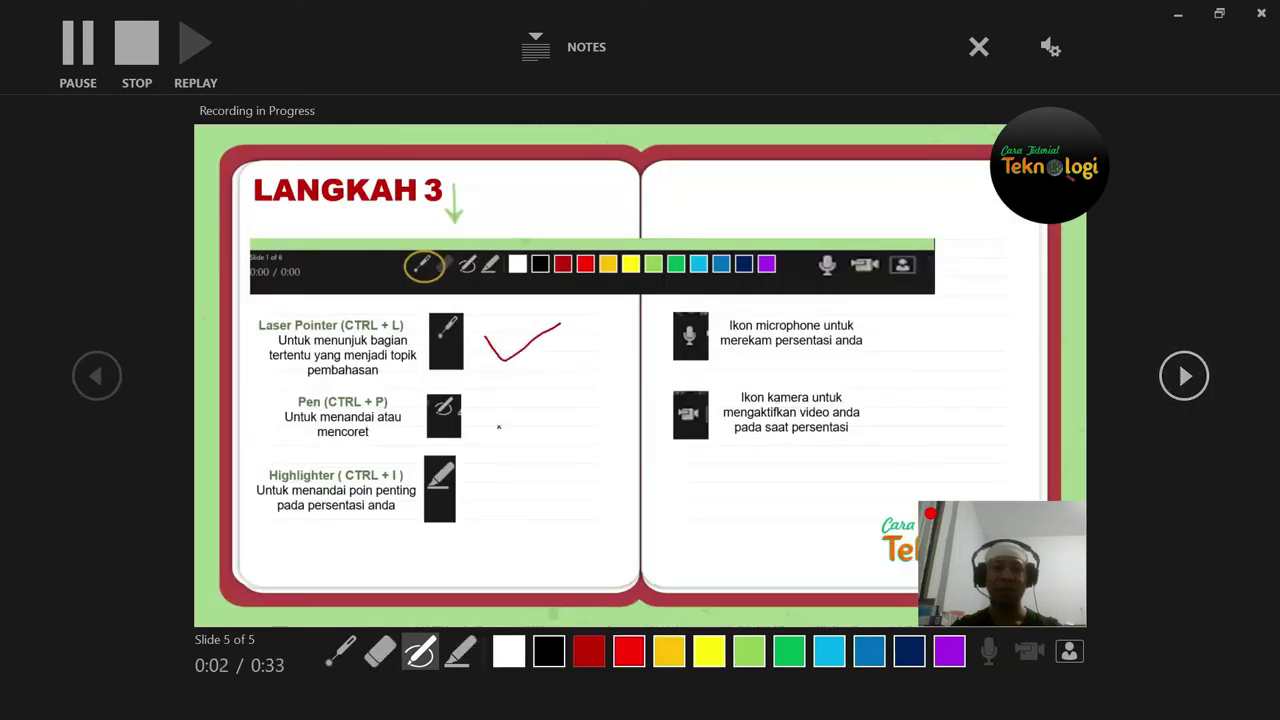
drag(493, 422, 562, 425)
drag(490, 493, 555, 491)
drag(903, 322, 966, 352)
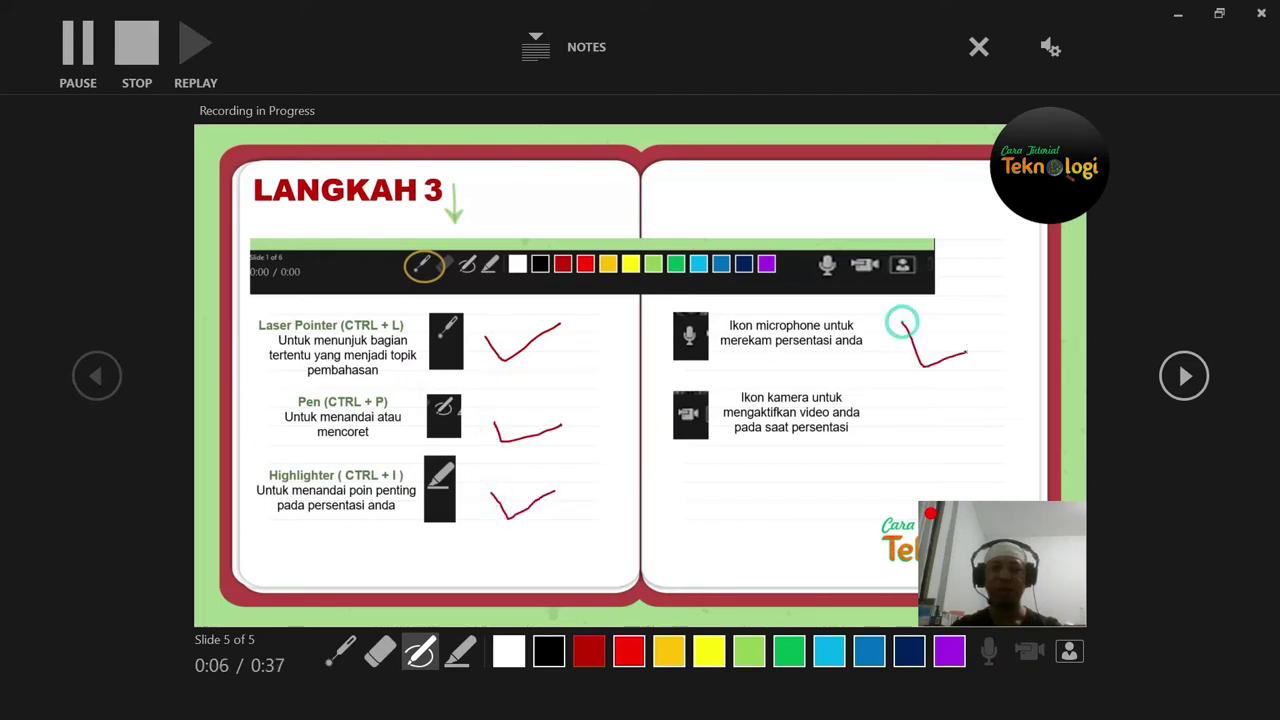
drag(892, 412, 960, 432)
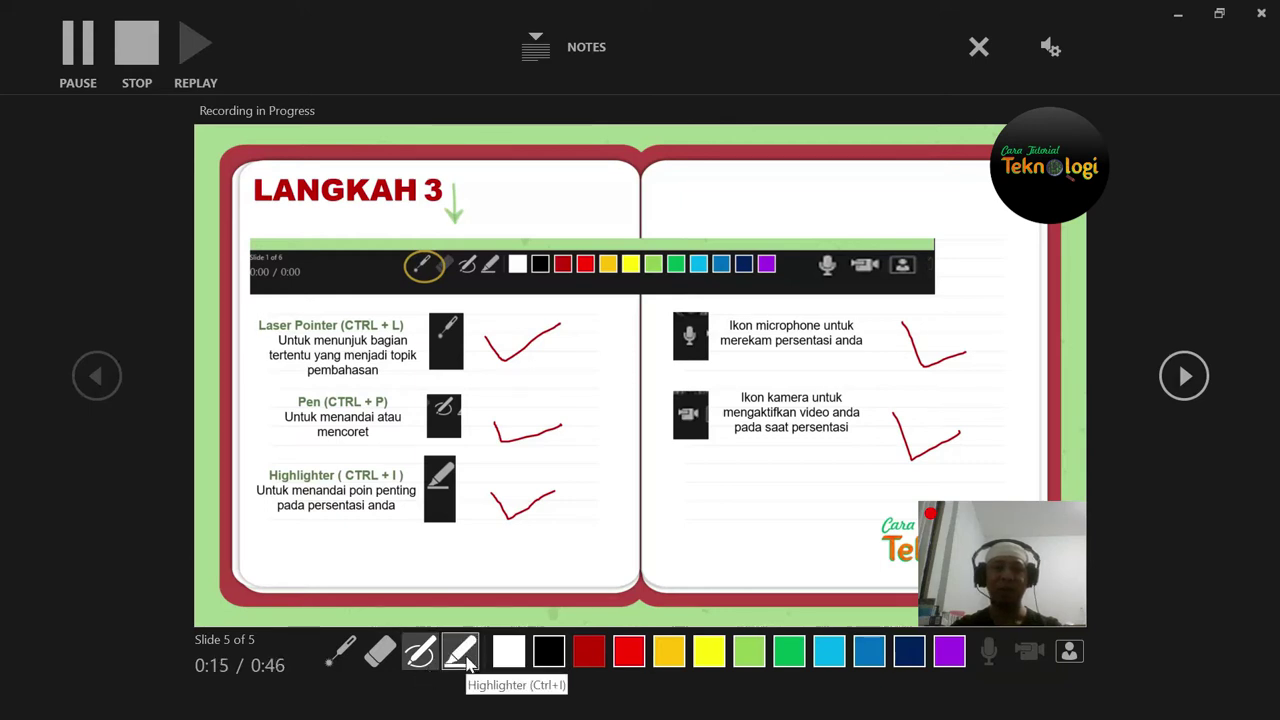
Highlight 'Laser Pointer' in yellow and the microphone line in light blue.
click(462, 654)
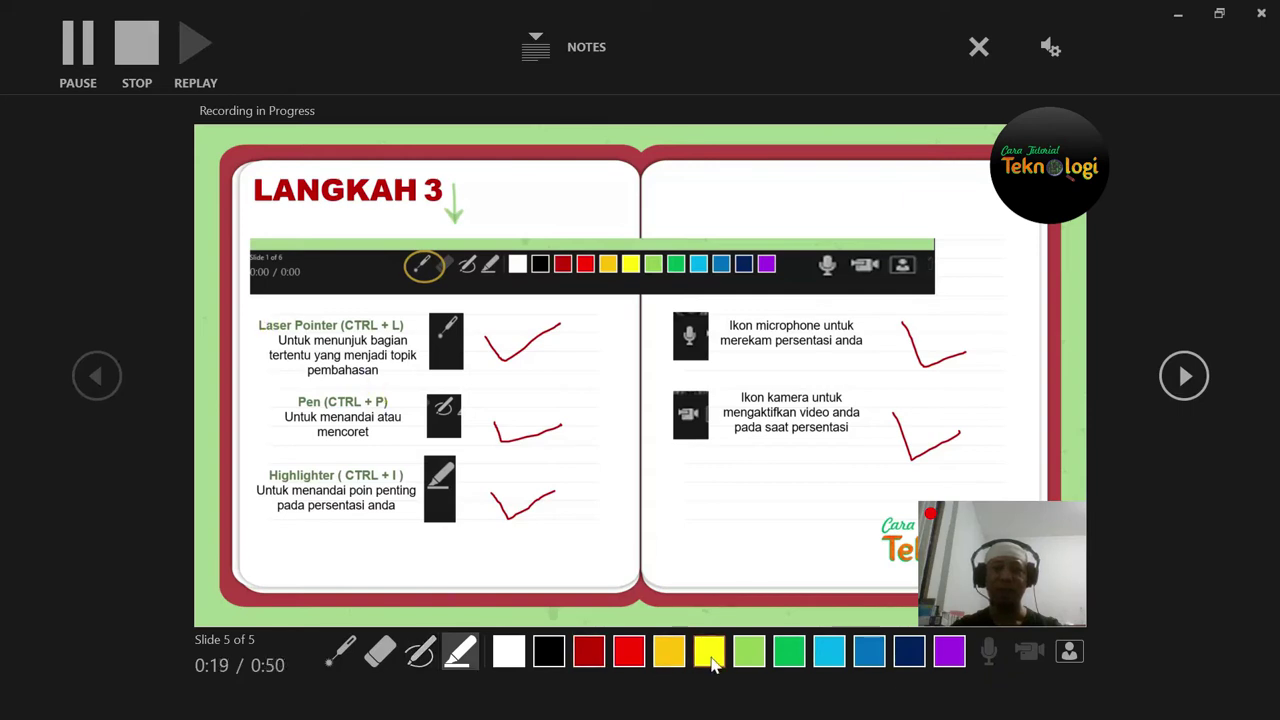
drag(259, 325, 406, 326)
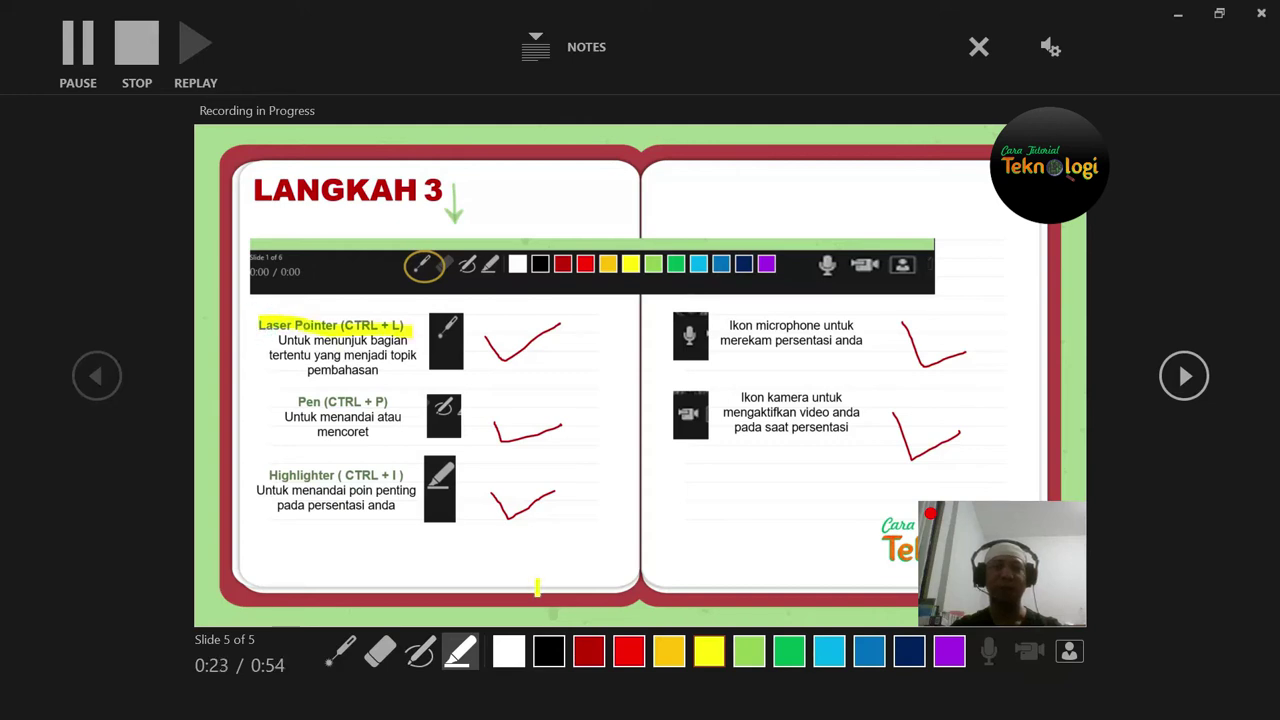
click(838, 655)
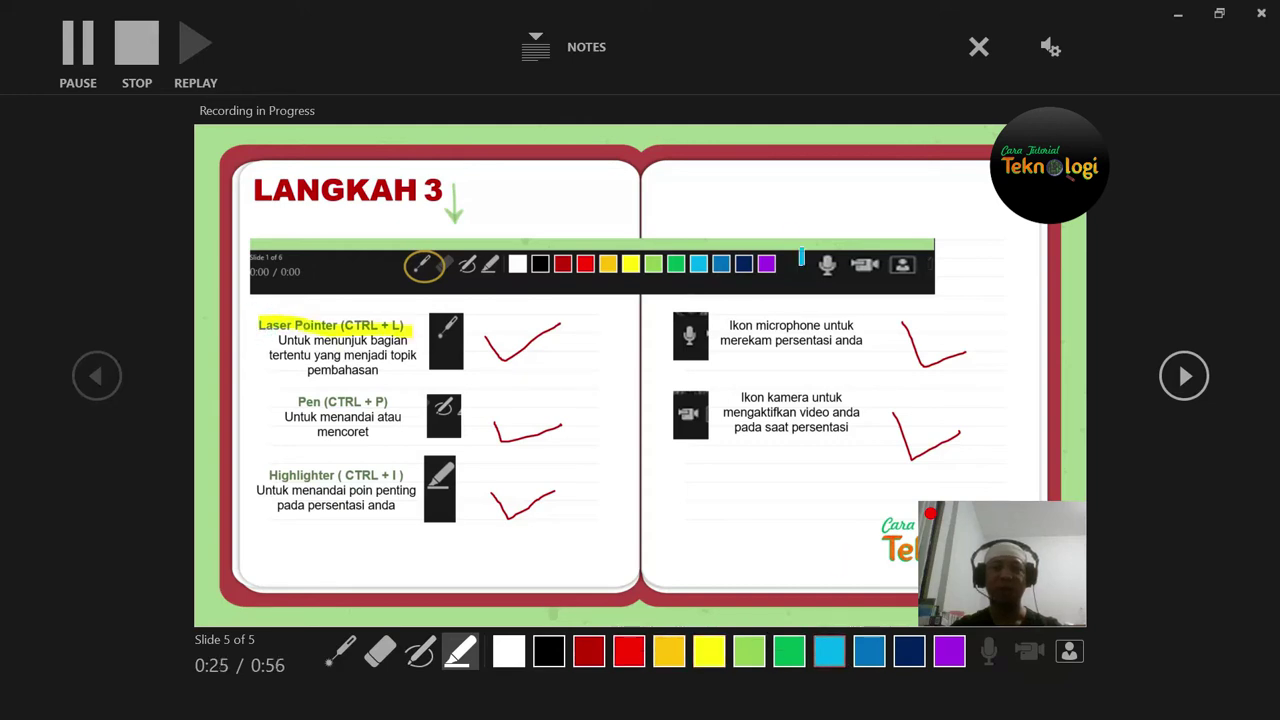
drag(816, 326, 867, 325)
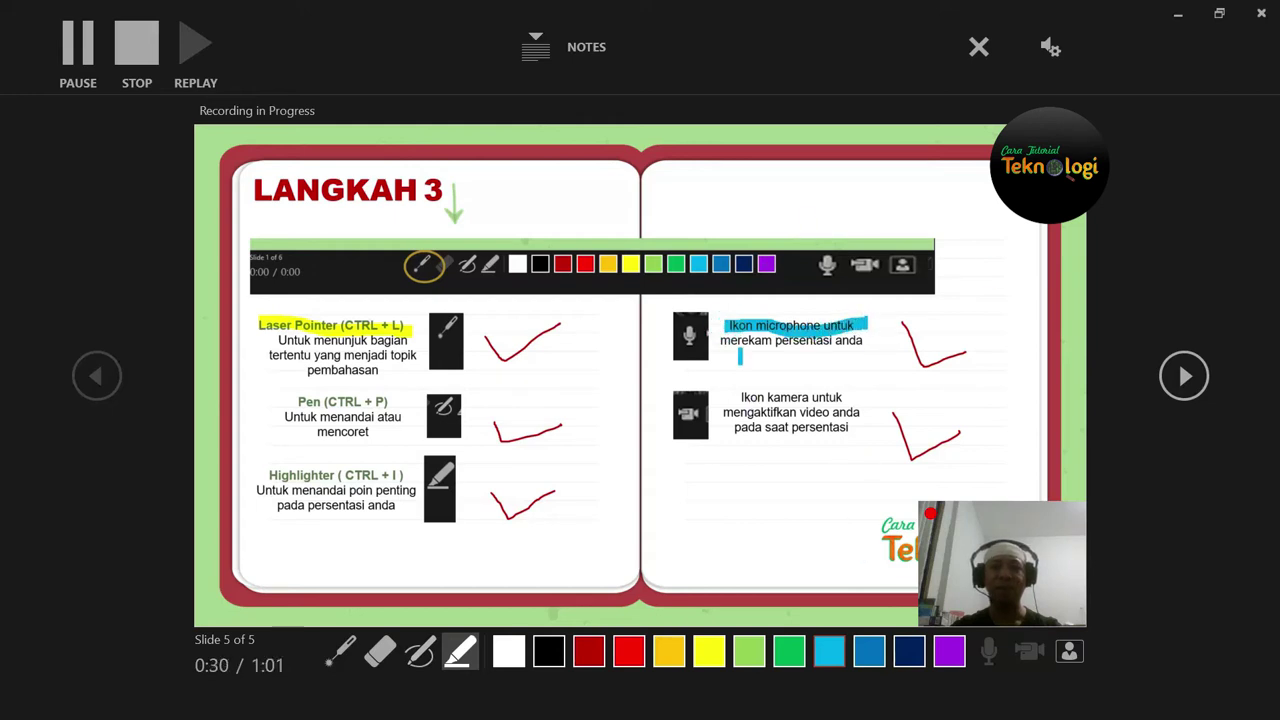
Erase all five red check marks plus the cyan and yellow highlights on slide 5.
click(383, 655)
click(508, 357)
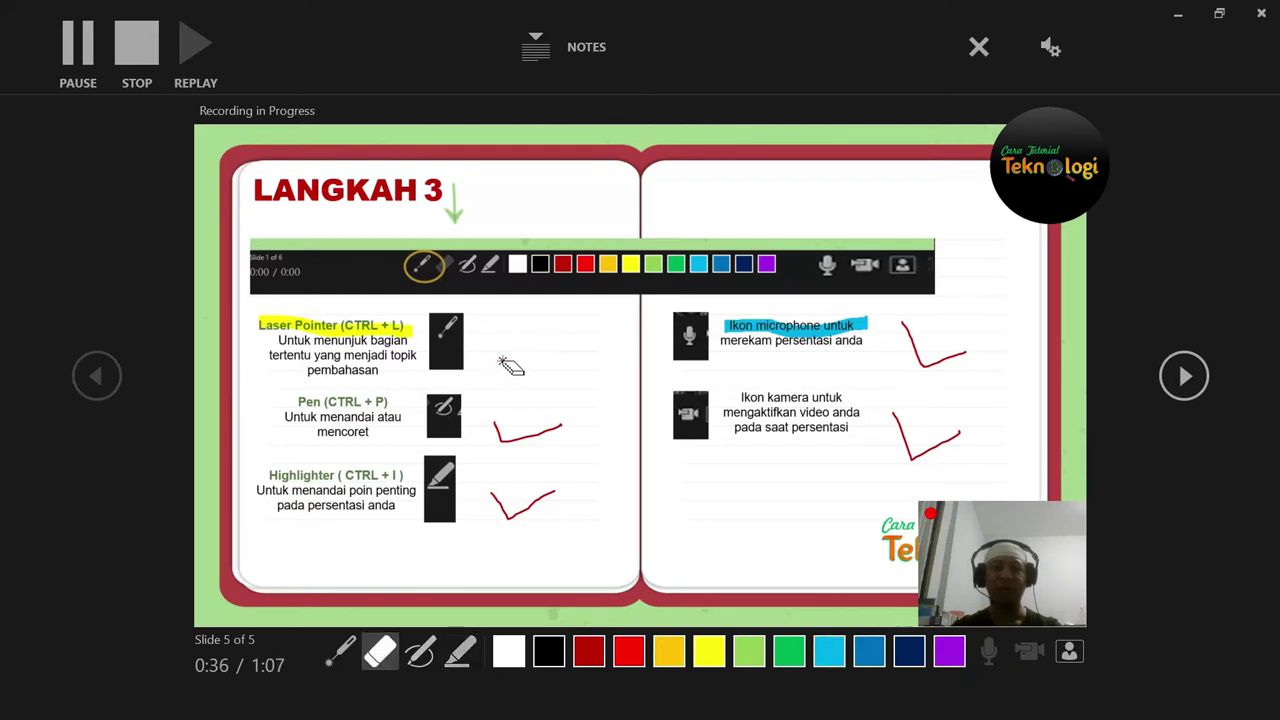
click(539, 431)
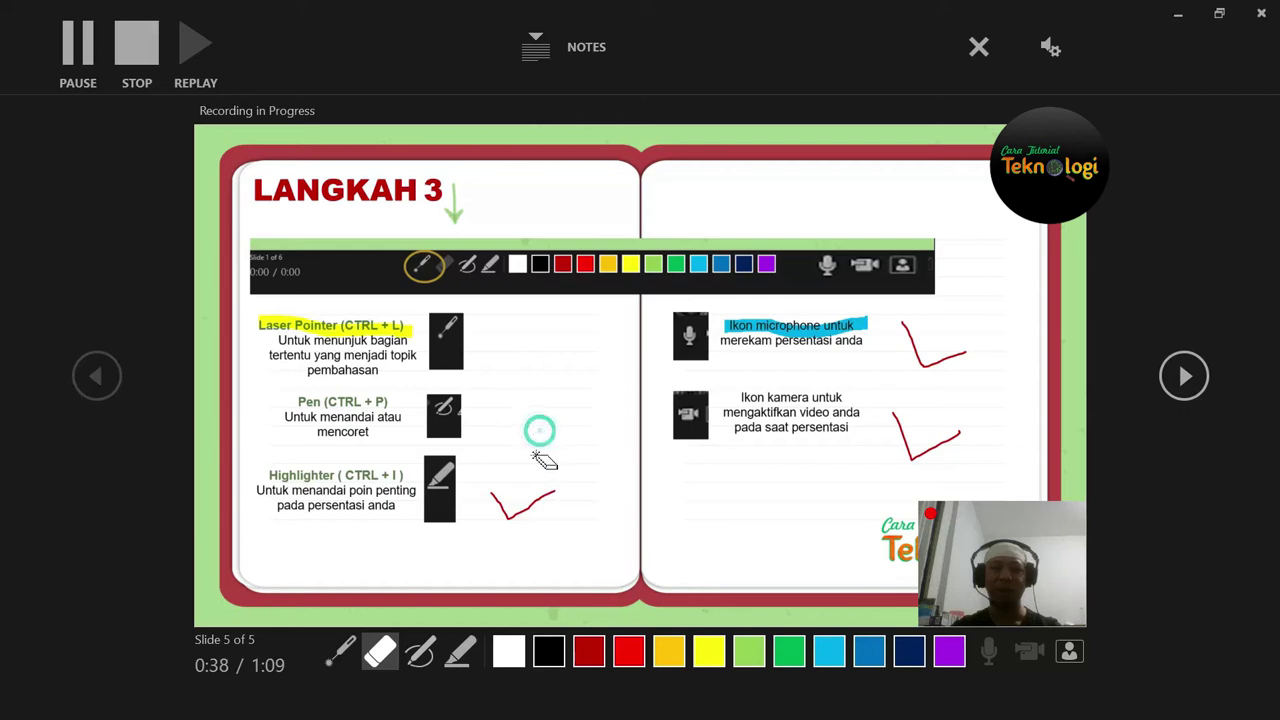
click(540, 500)
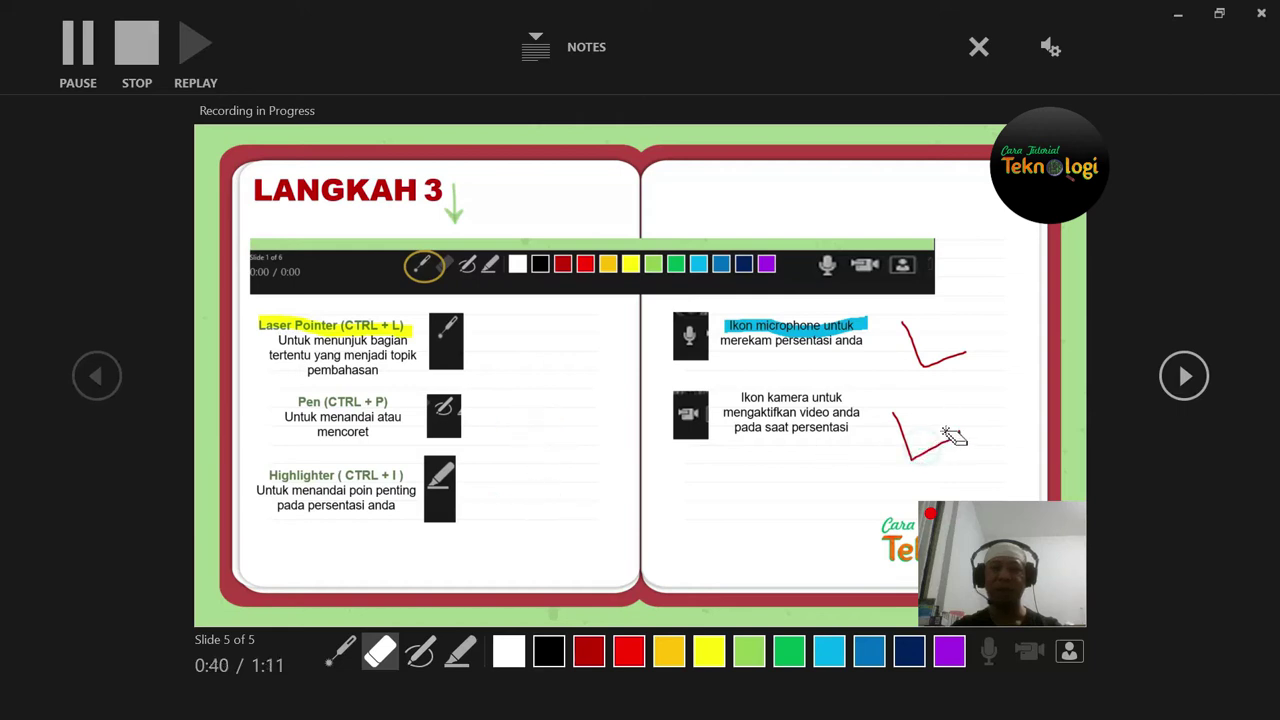
click(942, 438)
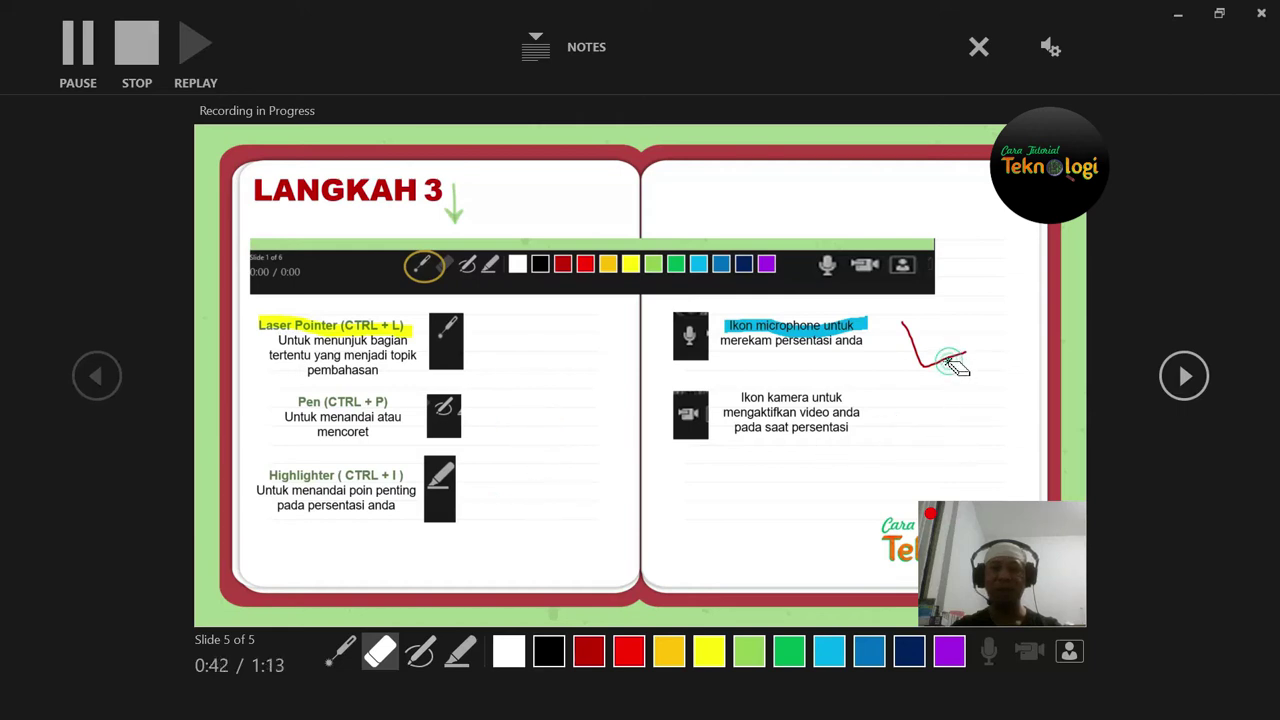
click(935, 362)
click(850, 327)
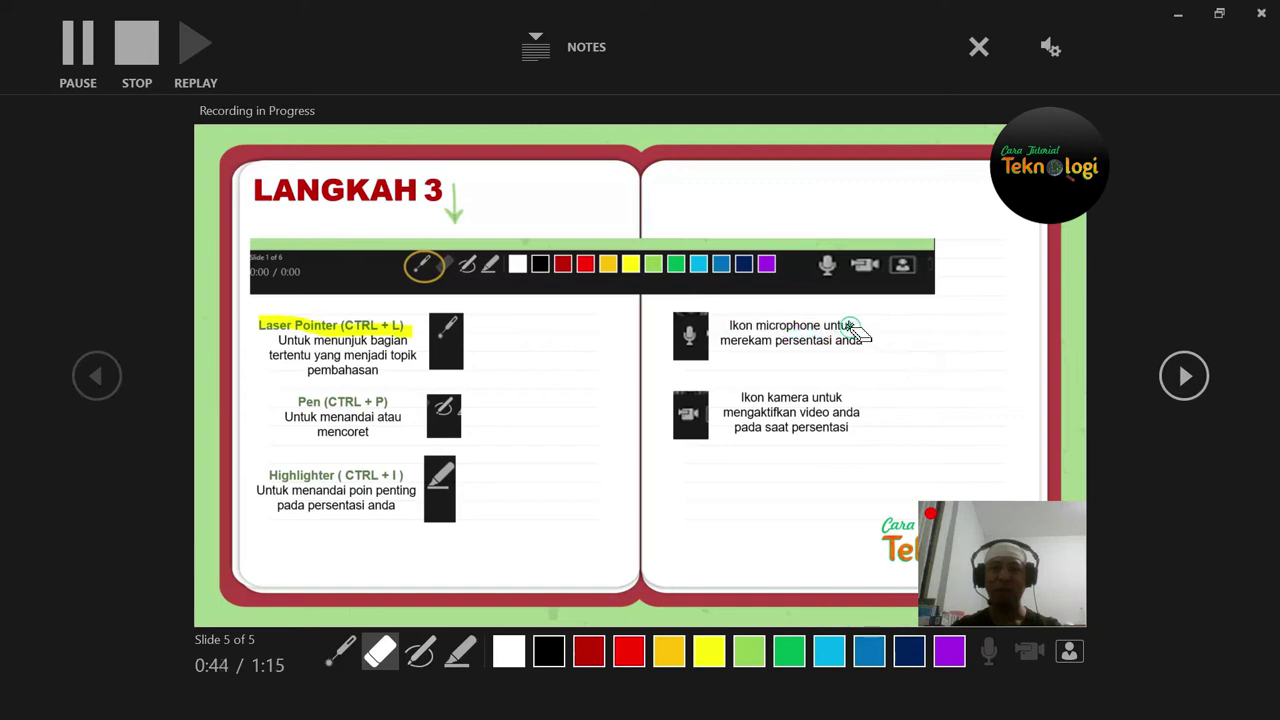
click(395, 328)
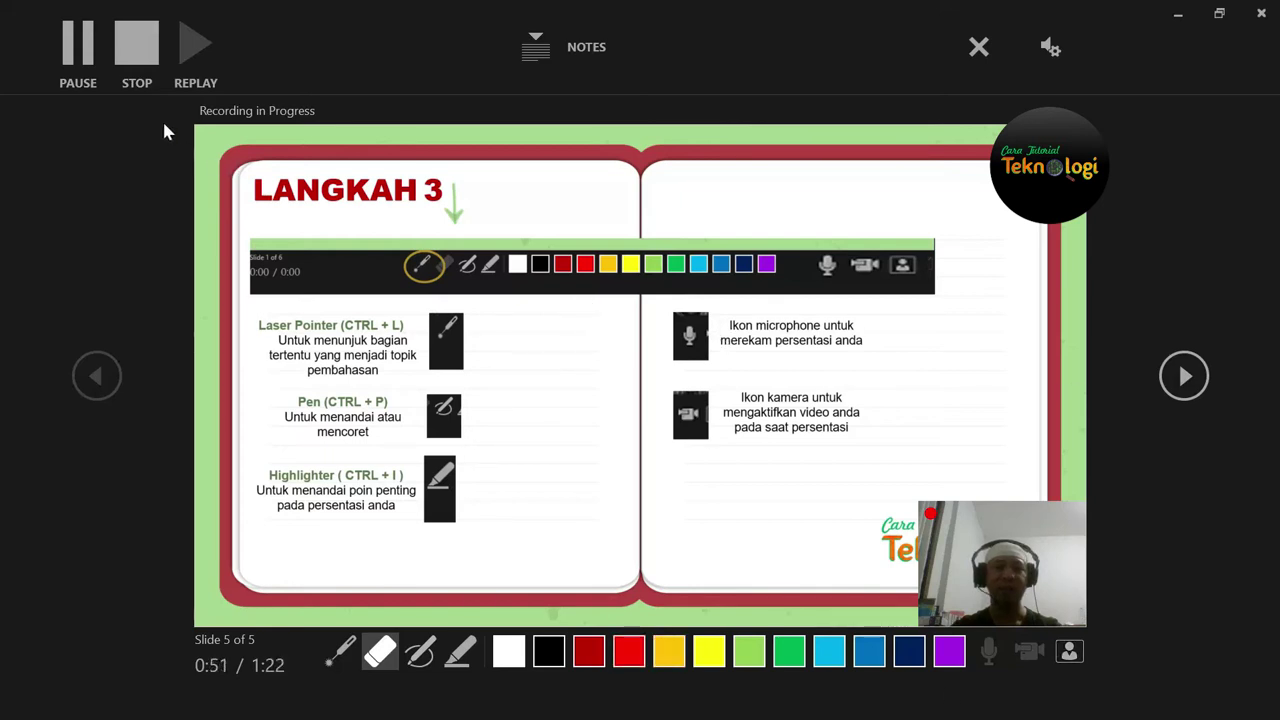
Stop the recording, turn the webcam off, and close the recording window.
click(127, 66)
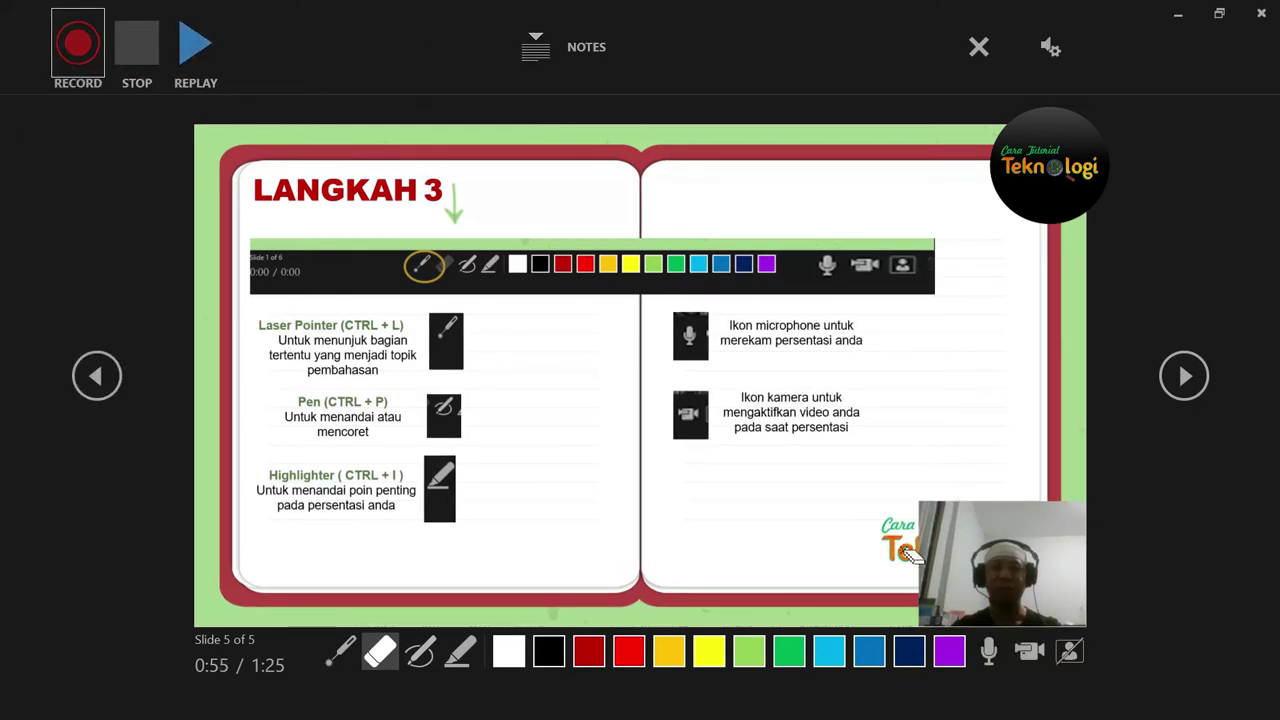
click(1032, 652)
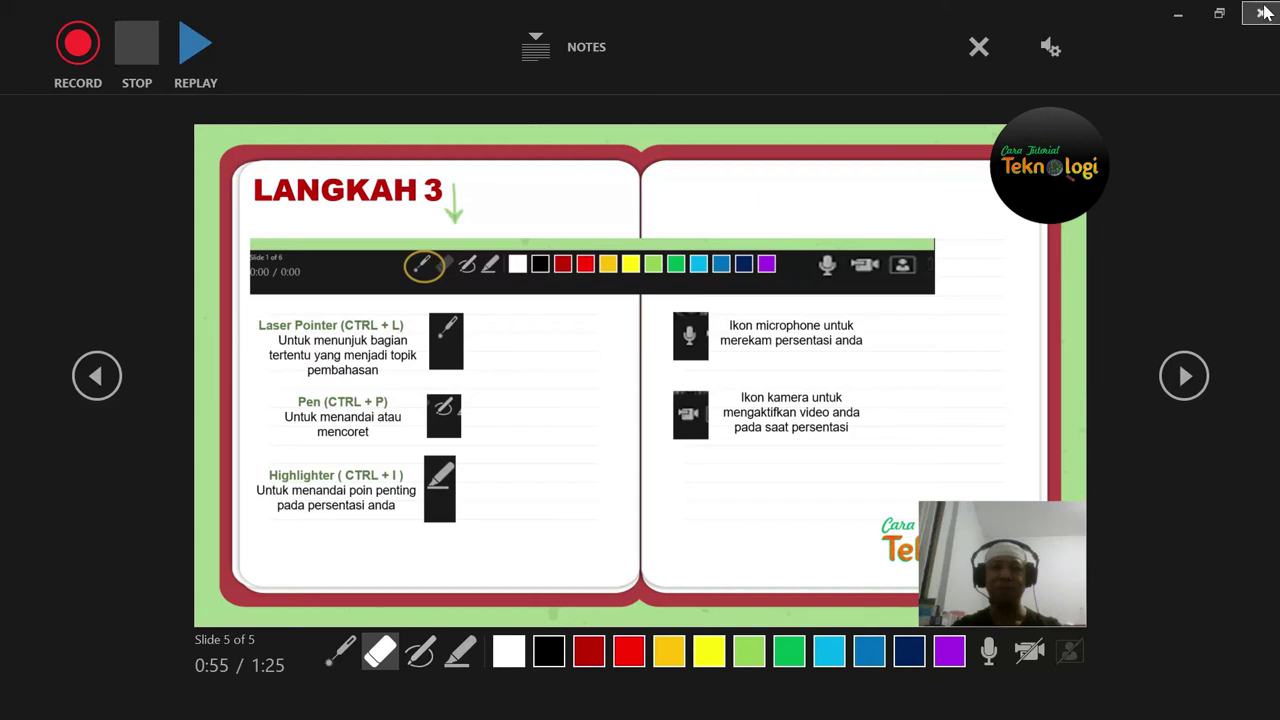
click(1263, 14)
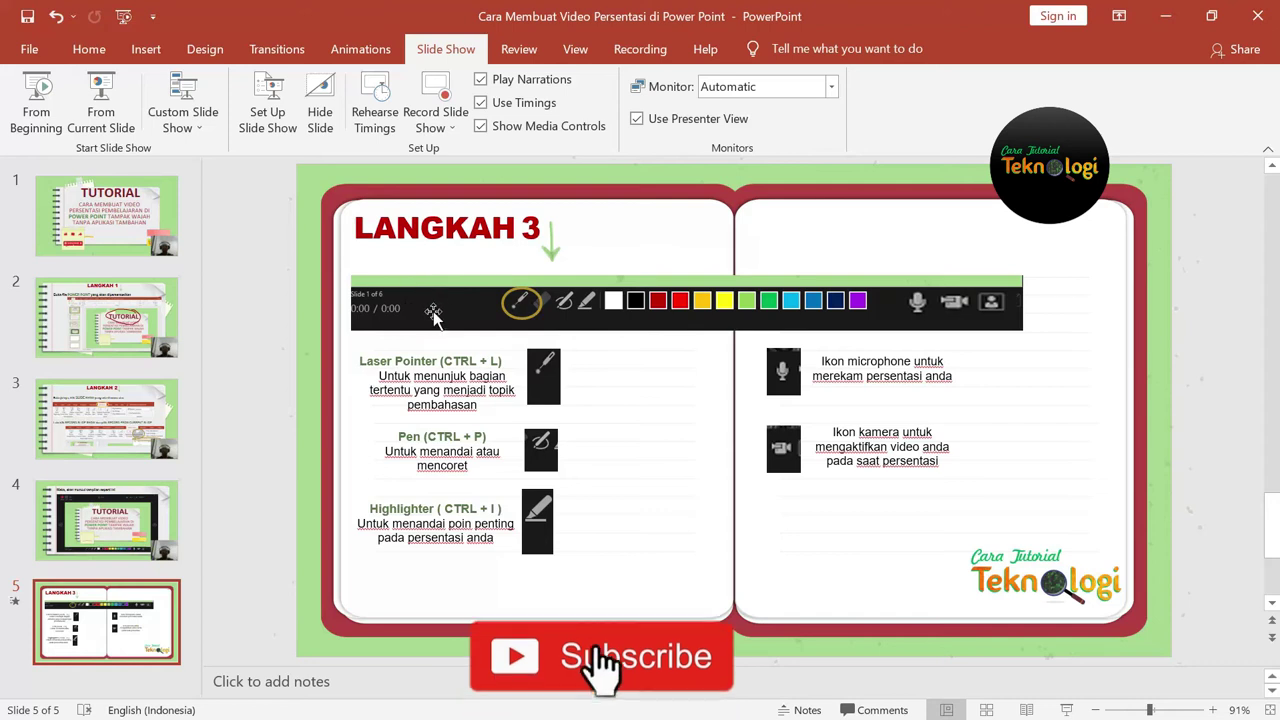
Set up Save As in the Documents folder with MPEG-4 Video as the file type.
click(30, 50)
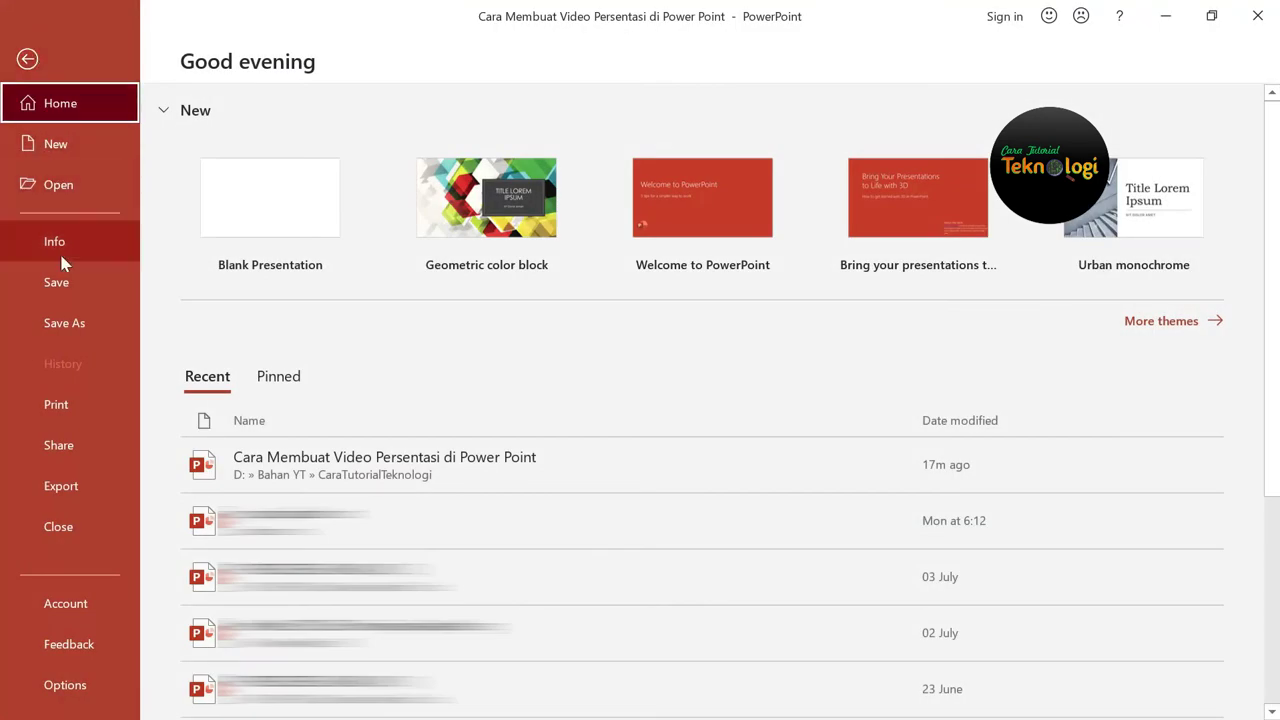
click(64, 330)
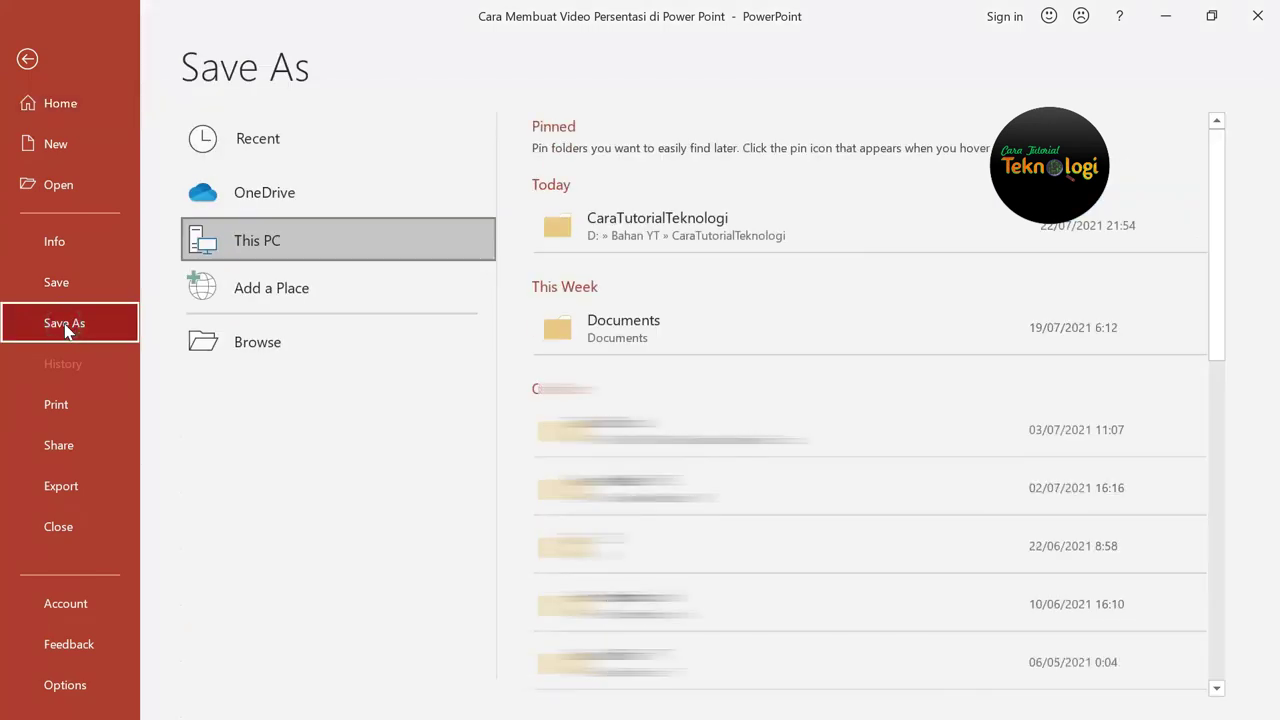
click(633, 333)
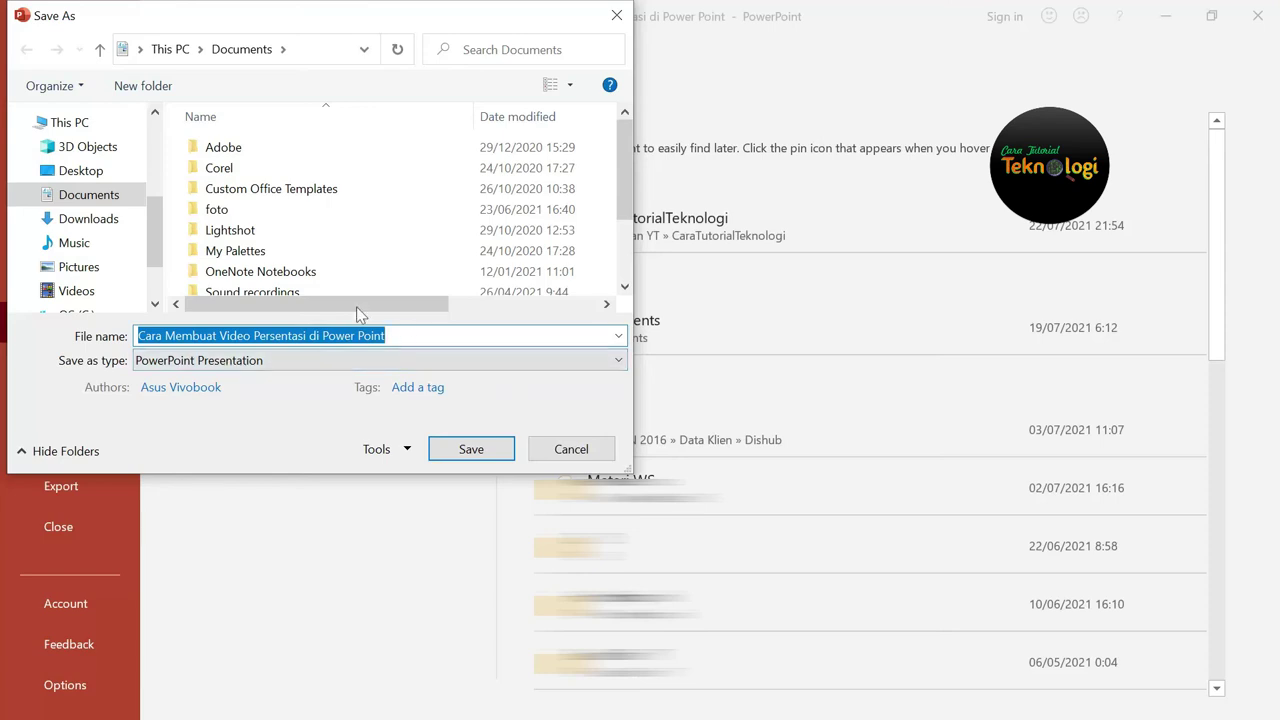
click(303, 363)
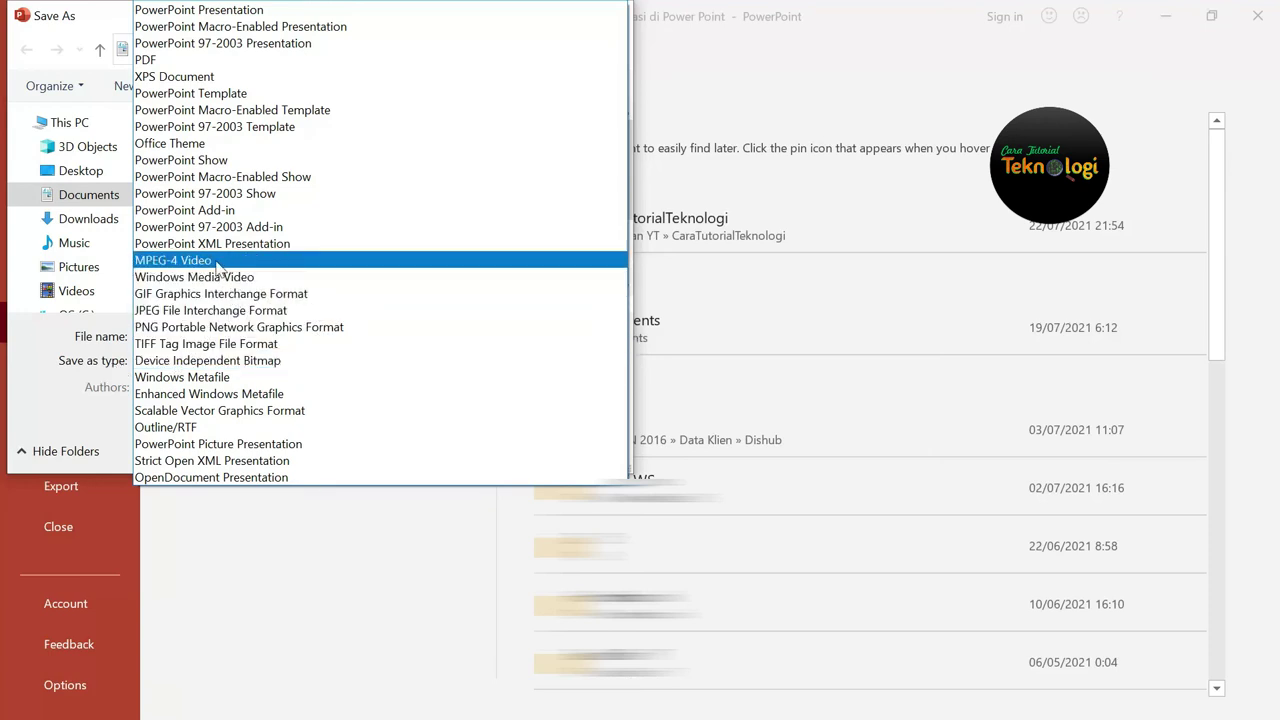
click(218, 262)
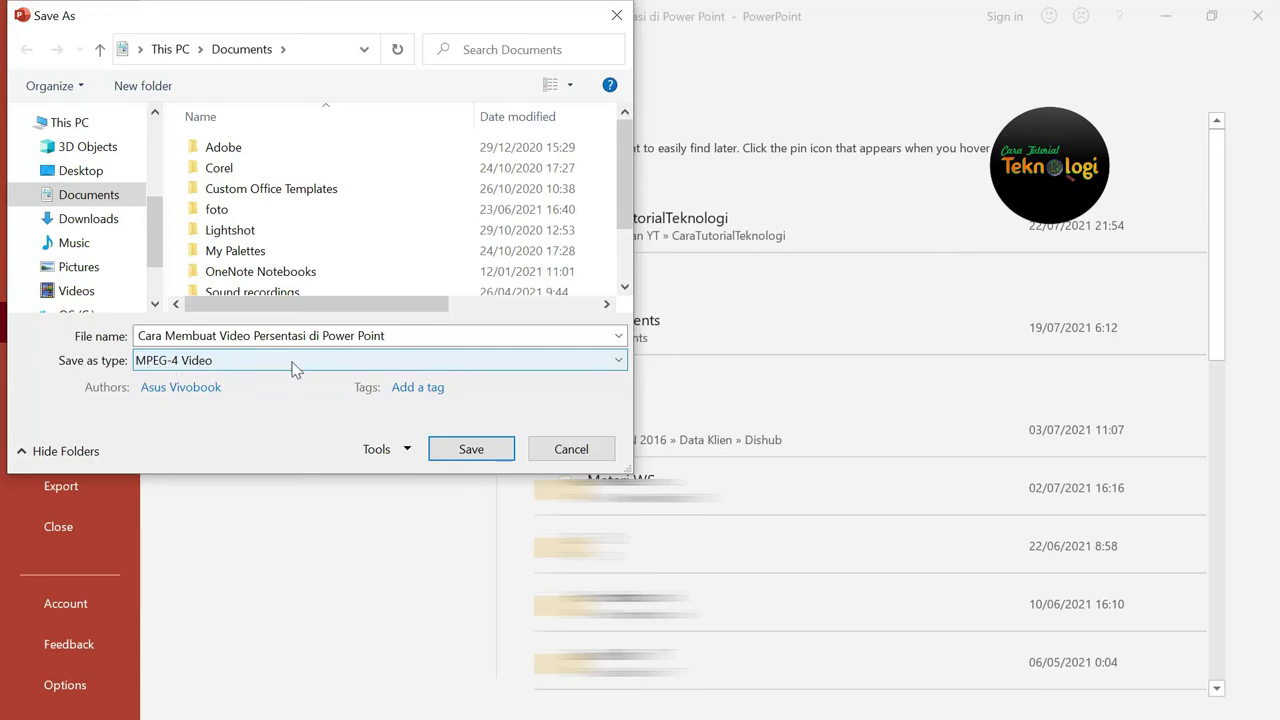
Save the presentation as an MPEG-4 video and let the video creation finish.
click(474, 452)
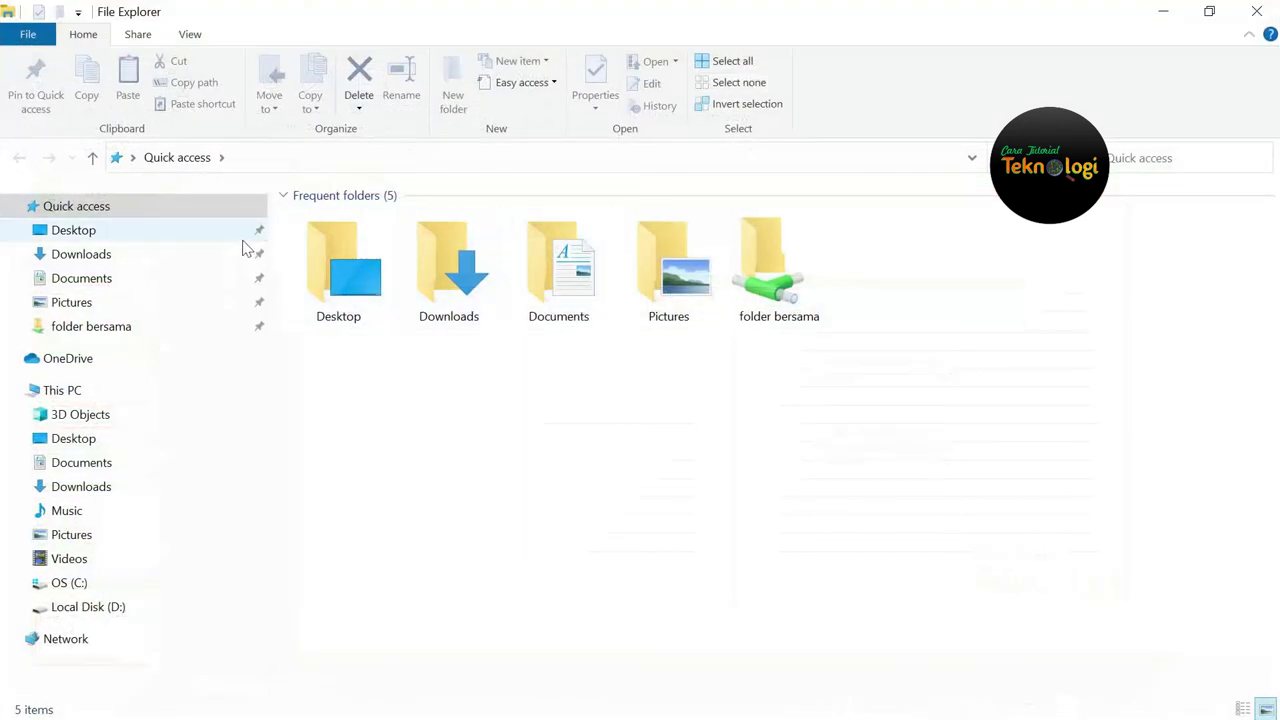
Open the MP4 'Cara Membuat Video Persentasi di Power Point' from Documents for playback.
click(104, 280)
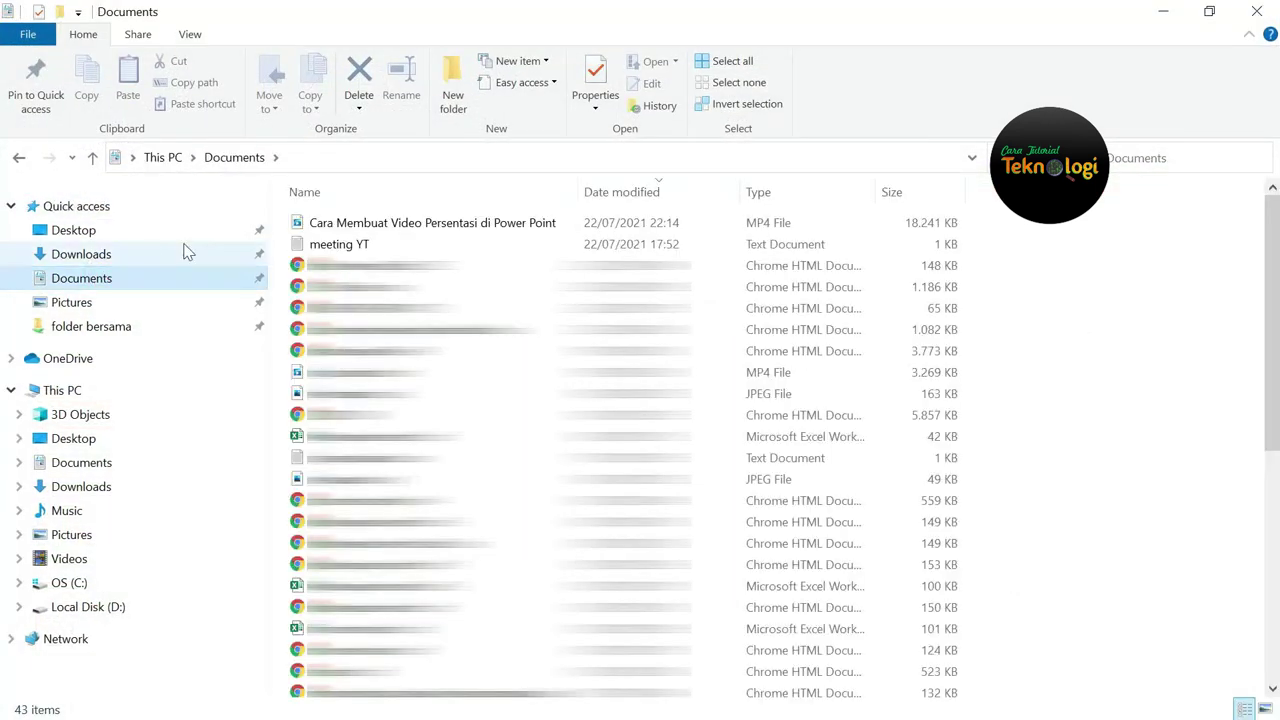
double_click(488, 224)
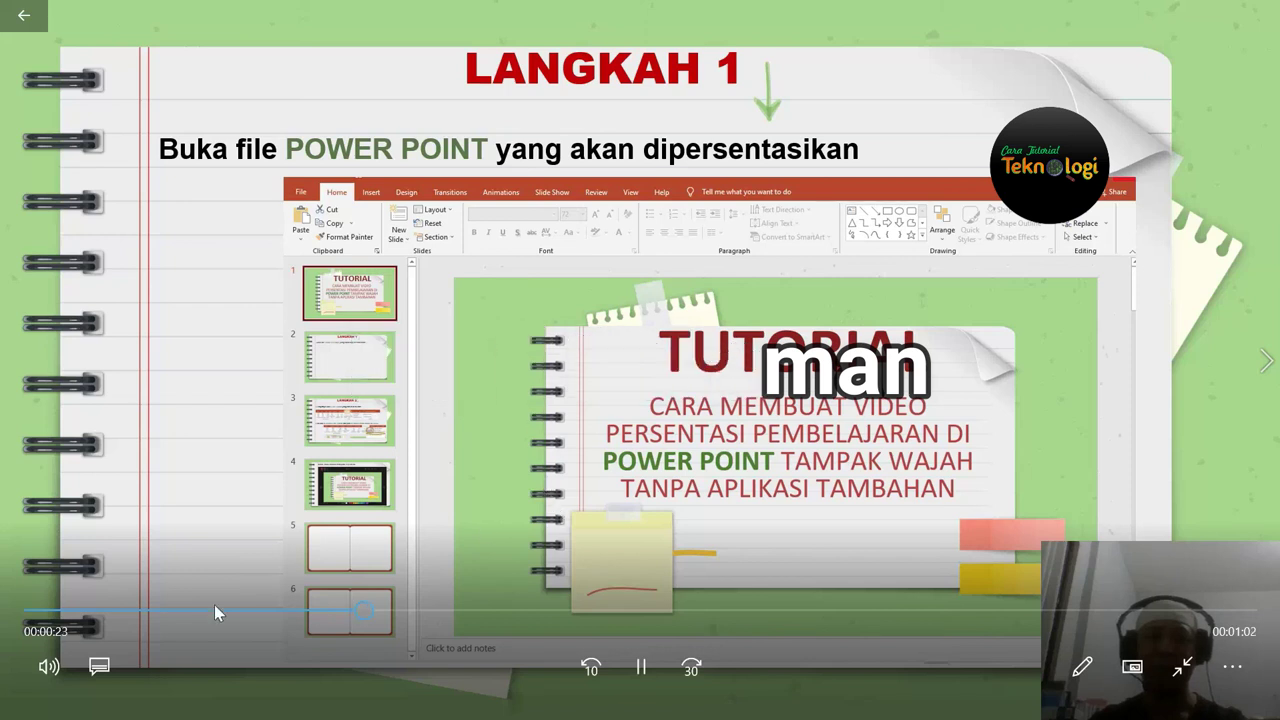
Lower the playback volume to 33, then close Movies & TV.
click(49, 667)
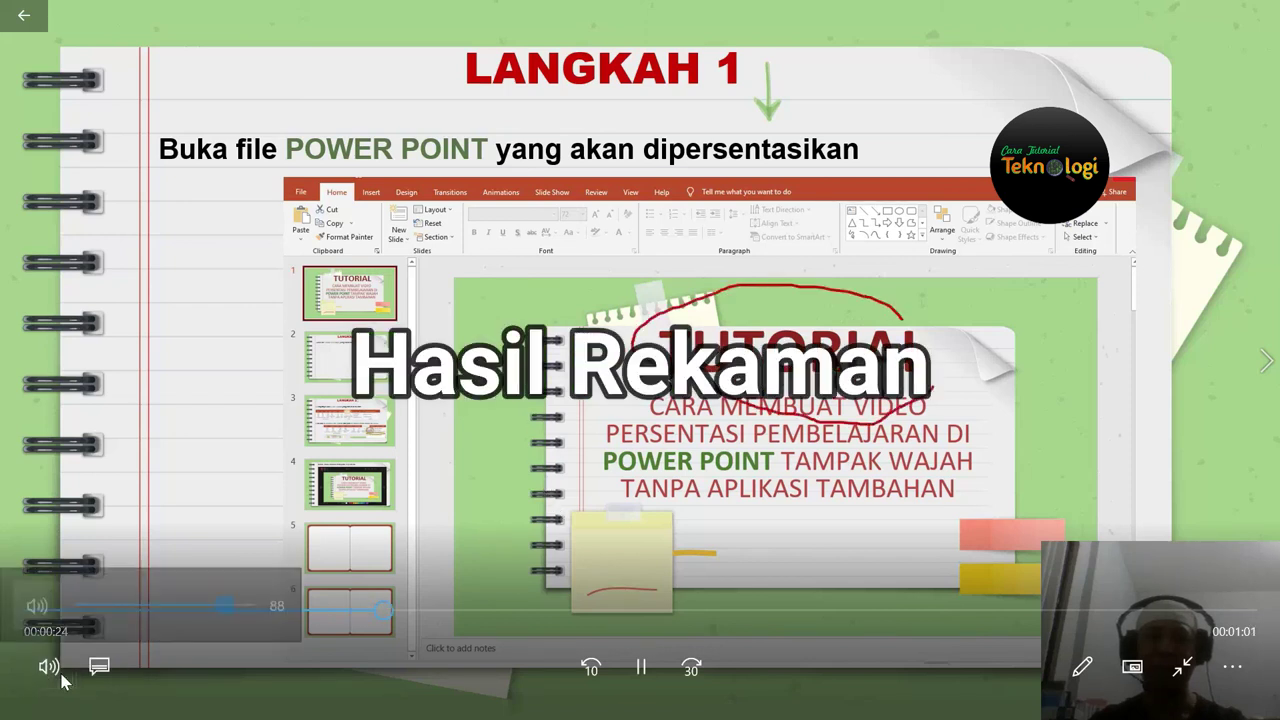
click(170, 603)
drag(170, 603, 134, 602)
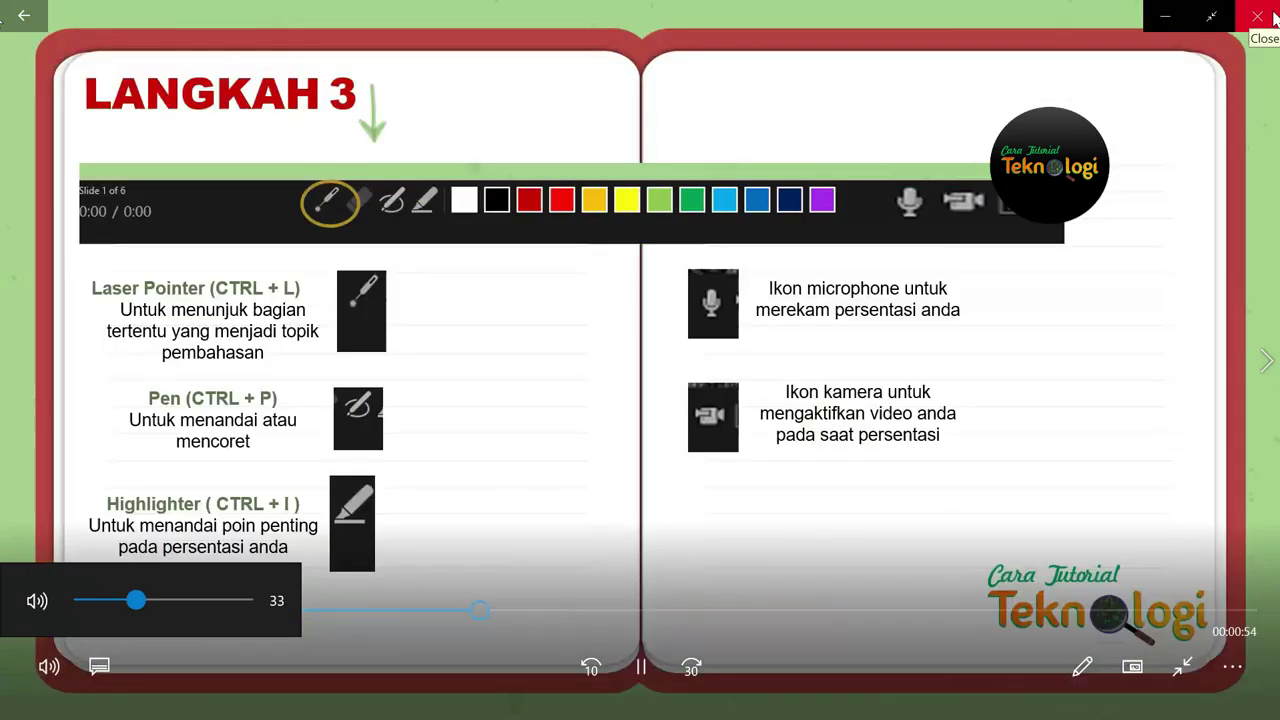
click(1274, 18)
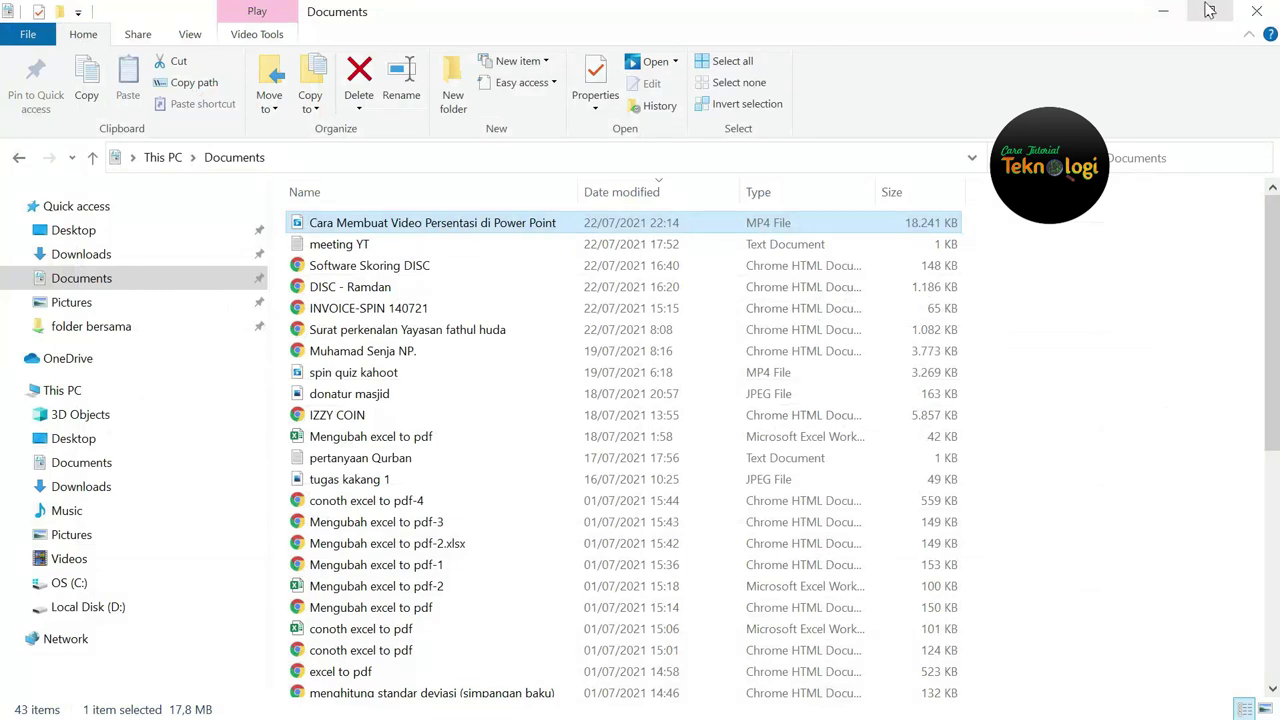
Back in PowerPoint, delete the webcam video from the TUTORIAL title slide 1.
click(1163, 12)
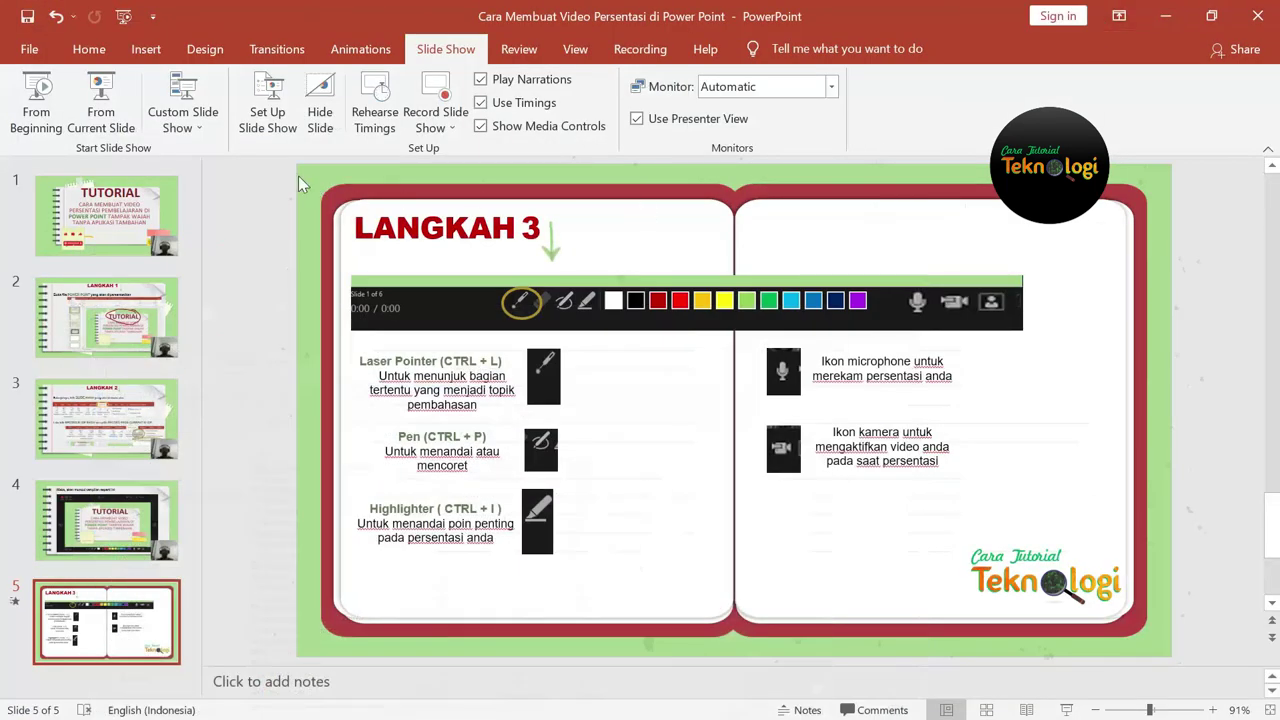
click(128, 214)
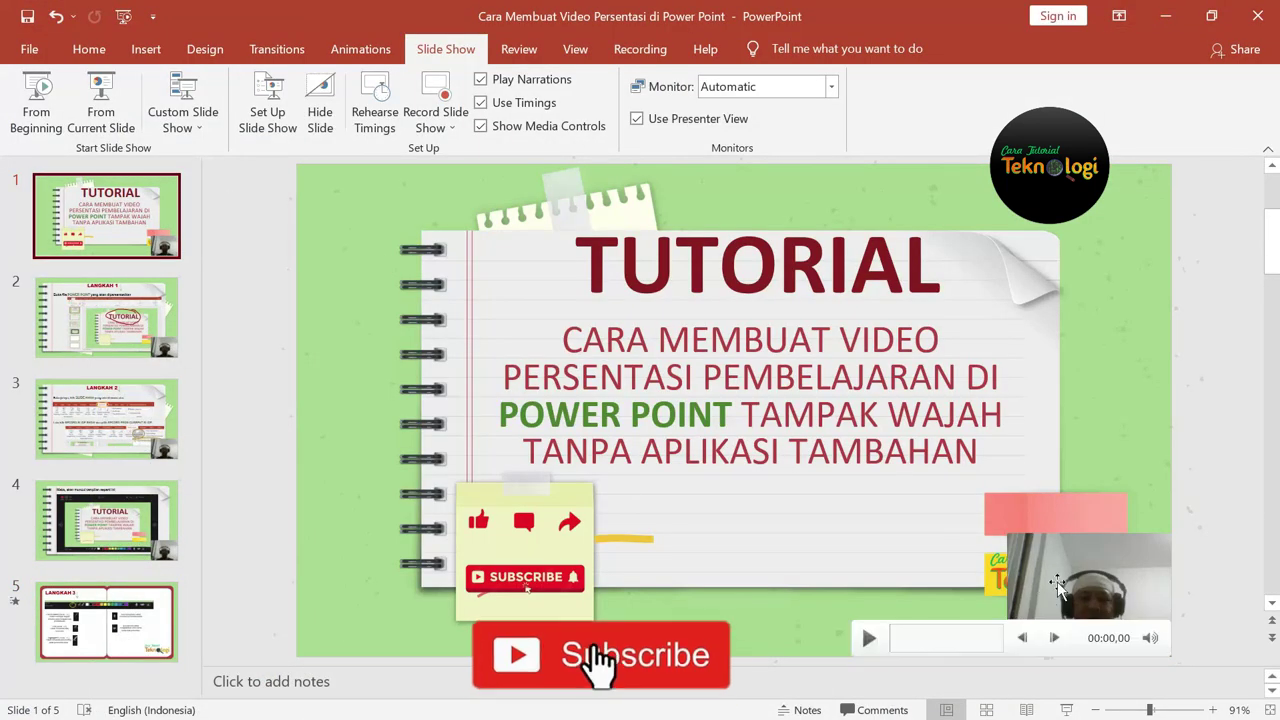
click(1058, 585)
key(Delete)
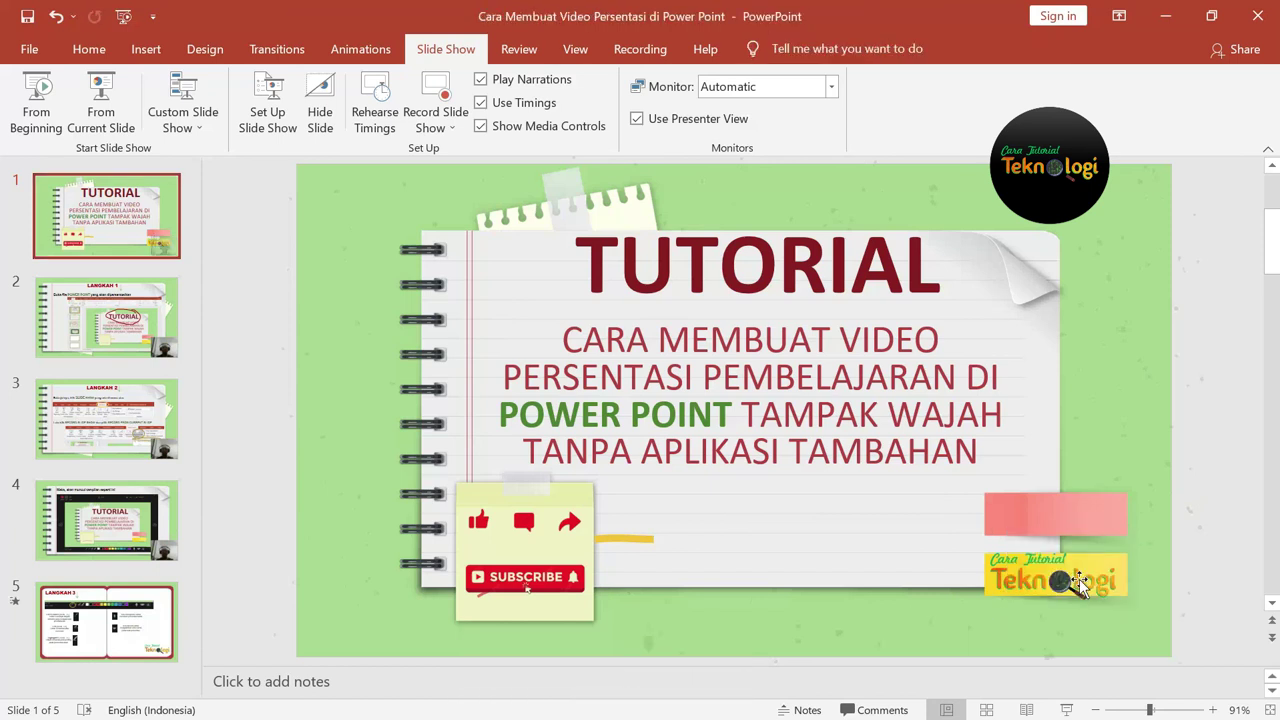